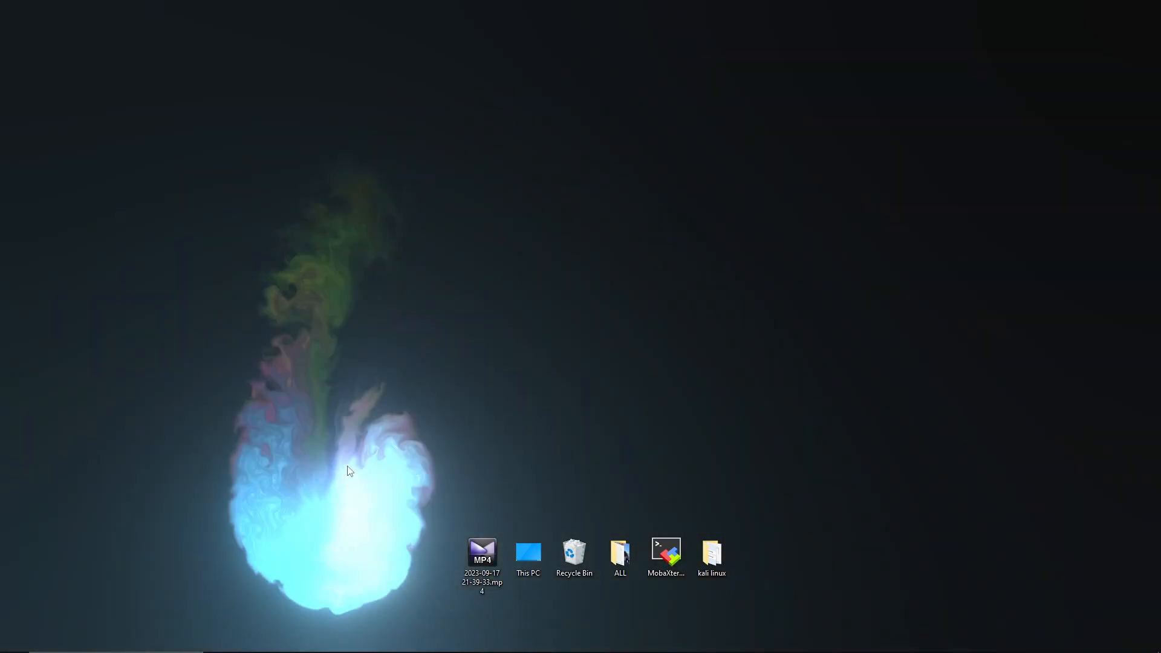
# - Open SQL Server Management Studio and connect to the MSSQLPC Database Engine using Windows Authentication
pyautogui.moveTo(351, 652)
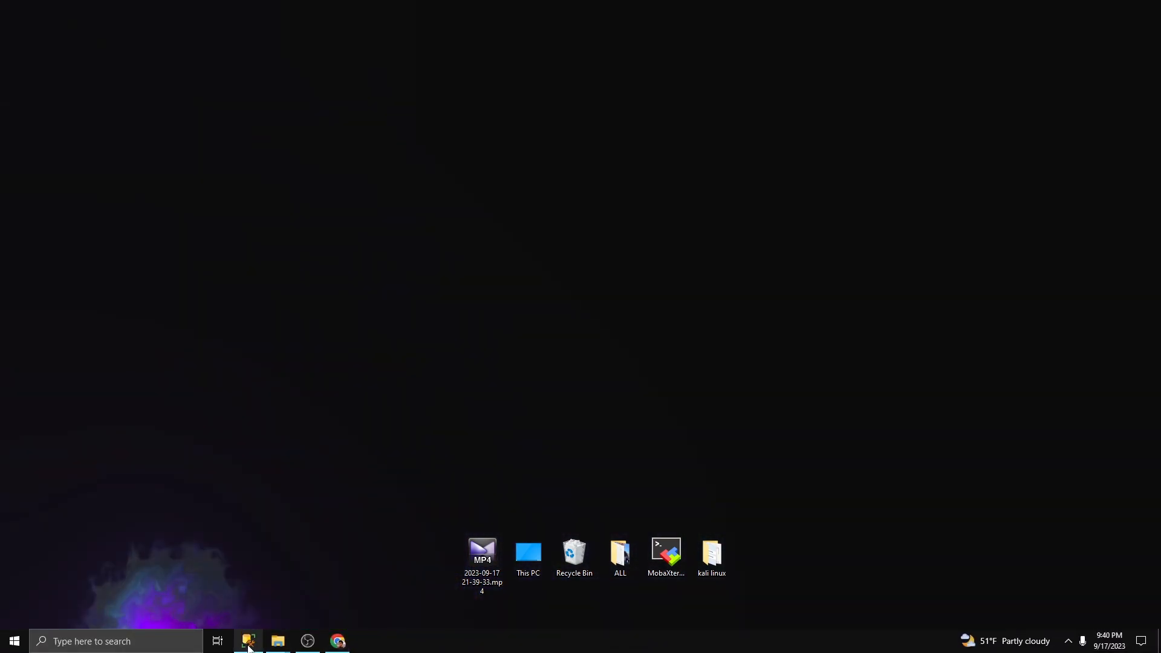
pyautogui.click(248, 642)
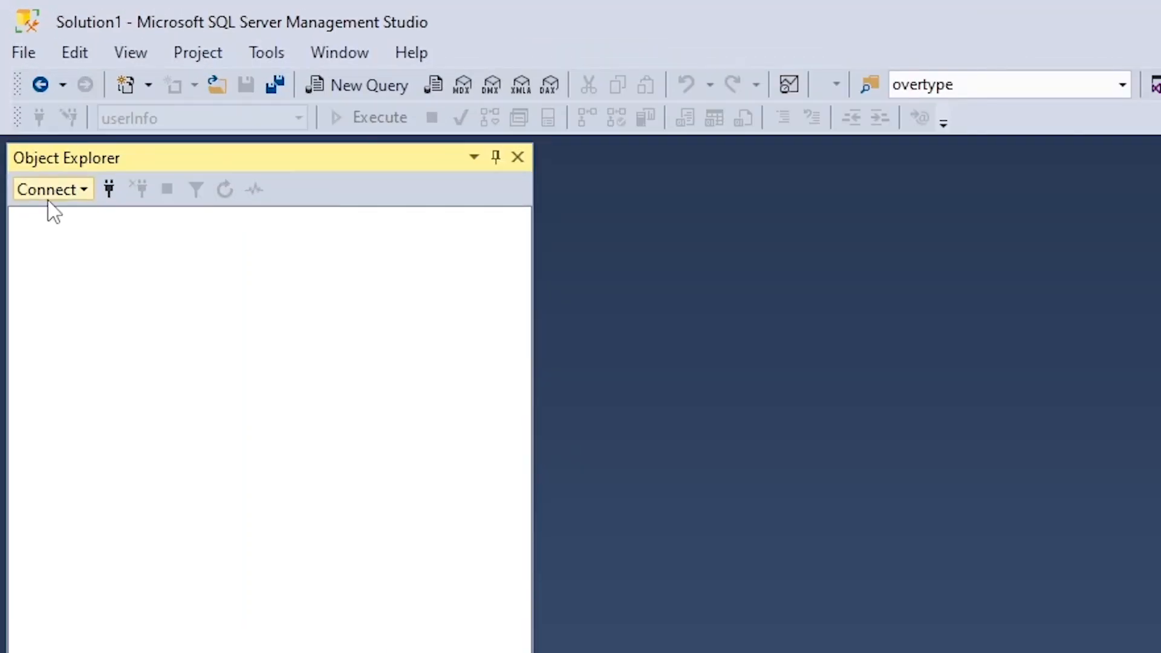
pyautogui.click(49, 193)
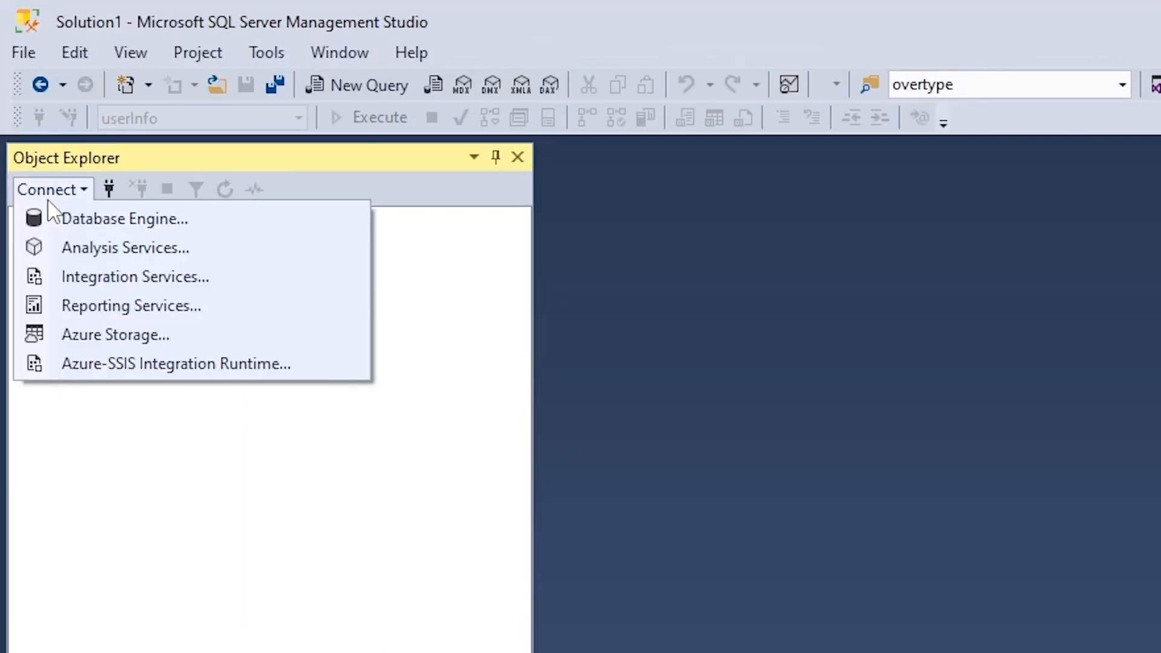
pyautogui.click(83, 223)
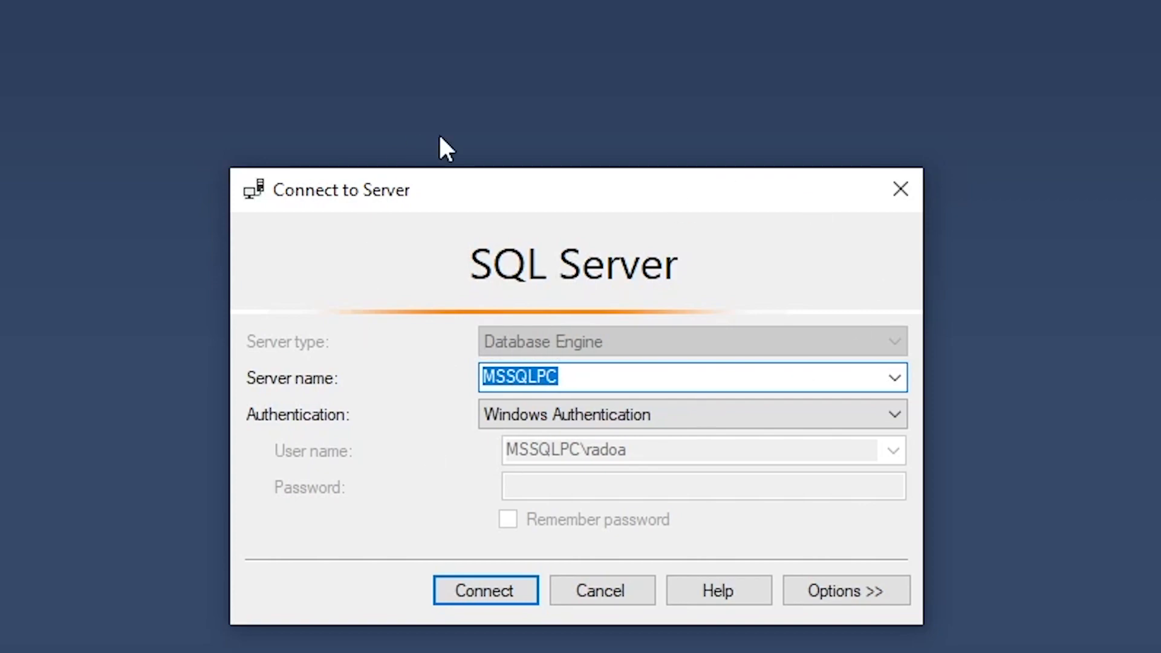
pyautogui.moveTo(553, 190); pyautogui.dragTo(469, 190)
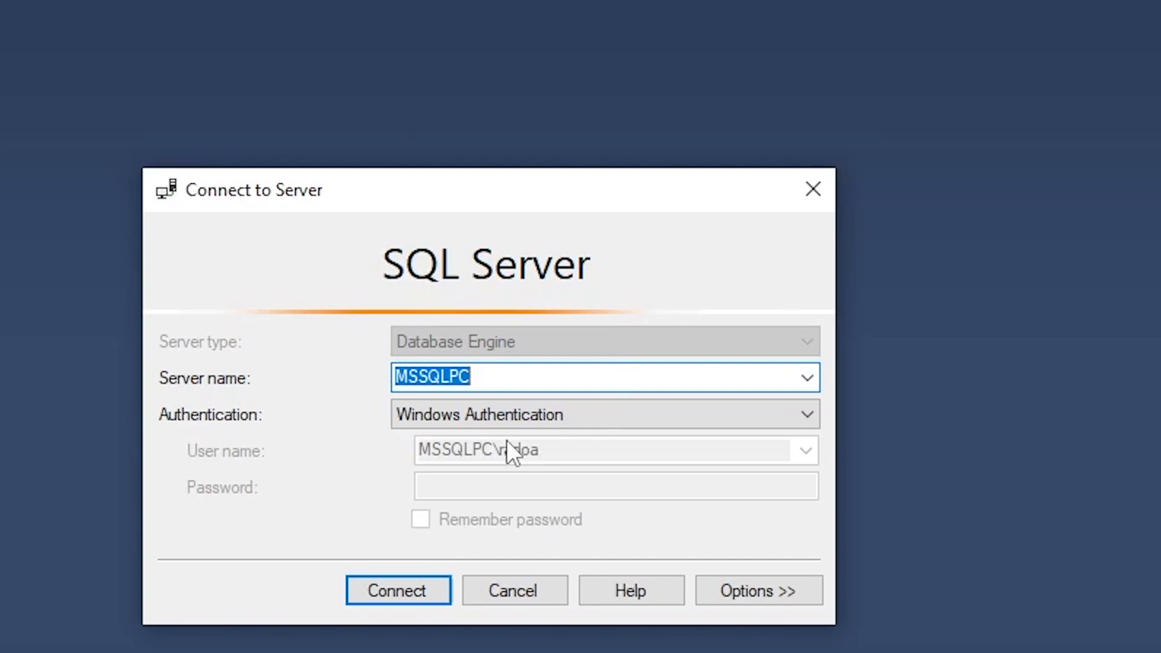
pyautogui.click(397, 592)
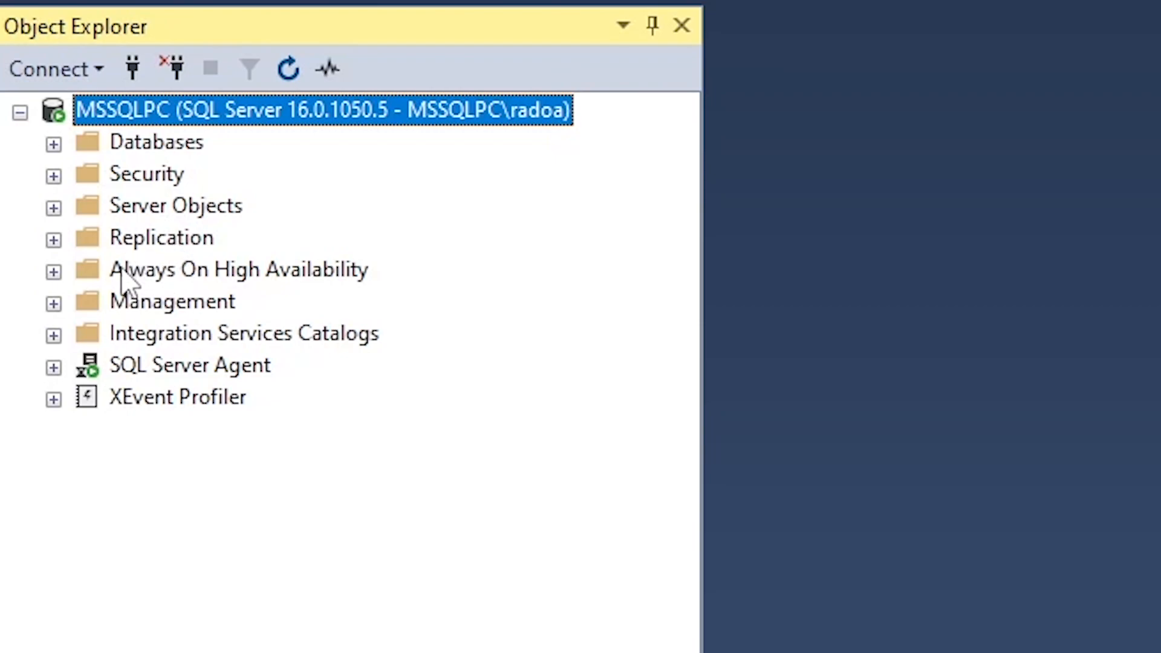
# - Select the top 1000 rows of the dbo.CountryName table in TestDatabase
pyautogui.click(134, 153)
pyautogui.click(53, 144)
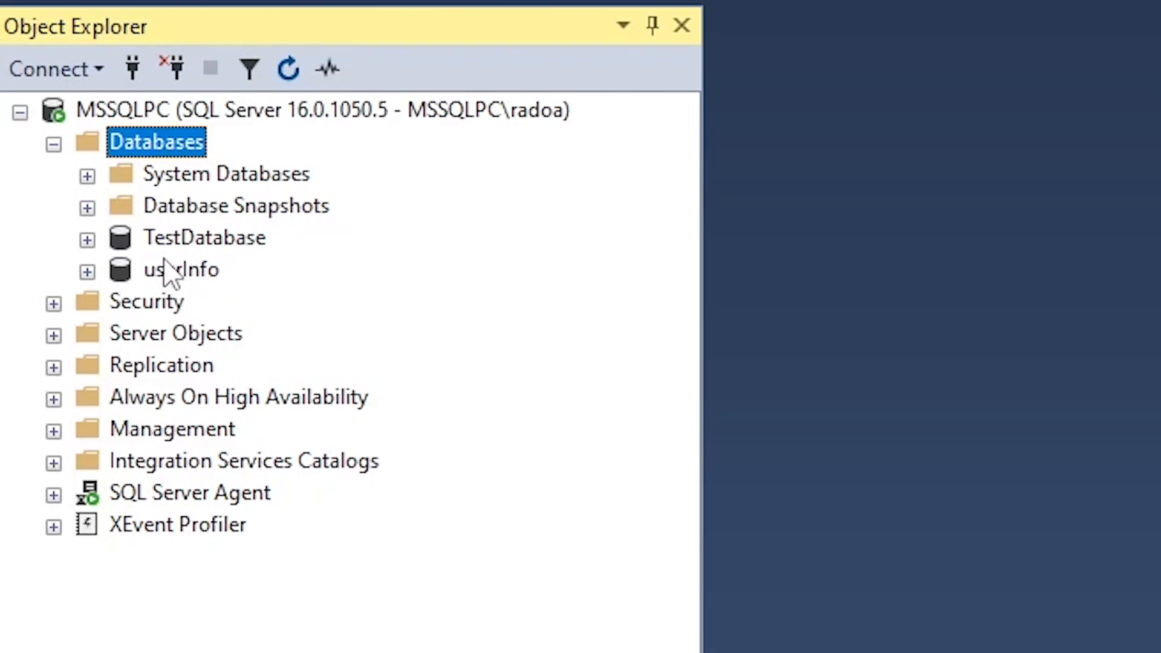
pyautogui.click(88, 239)
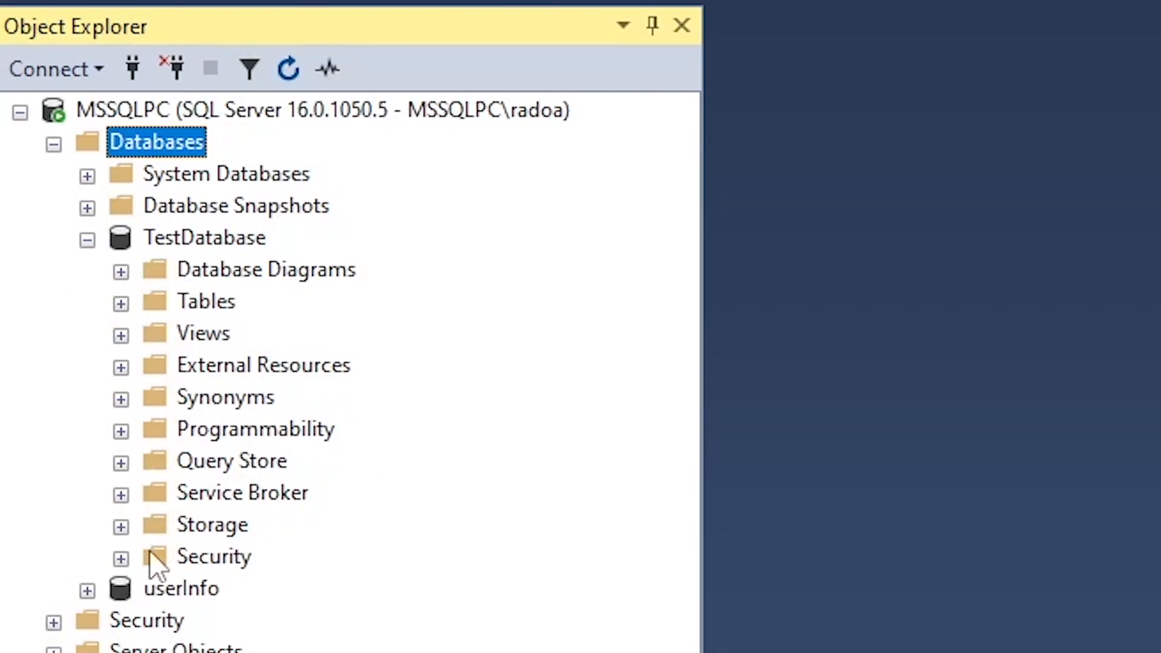
pyautogui.click(121, 304)
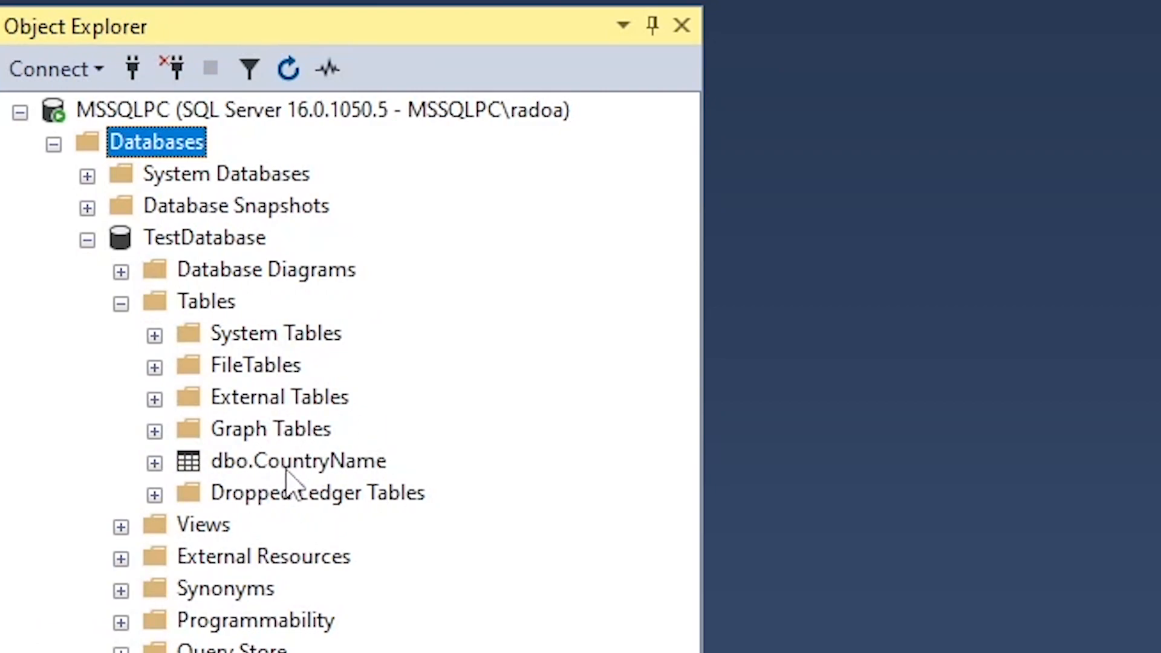
pyautogui.rightClick(336, 464)
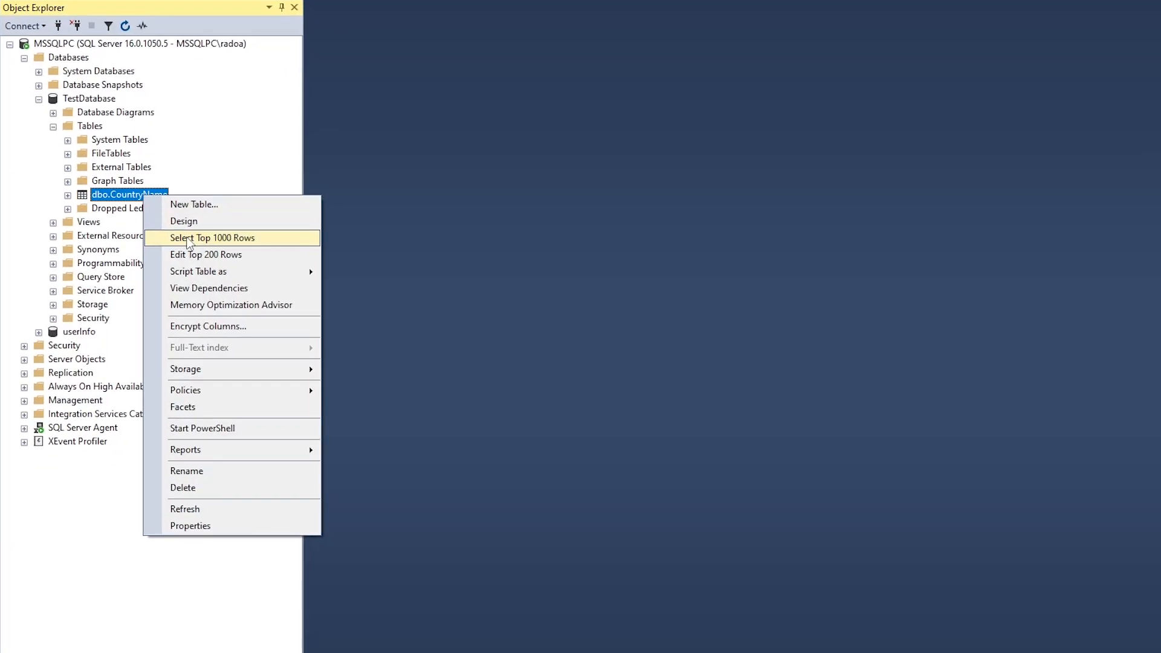
pyautogui.click(188, 239)
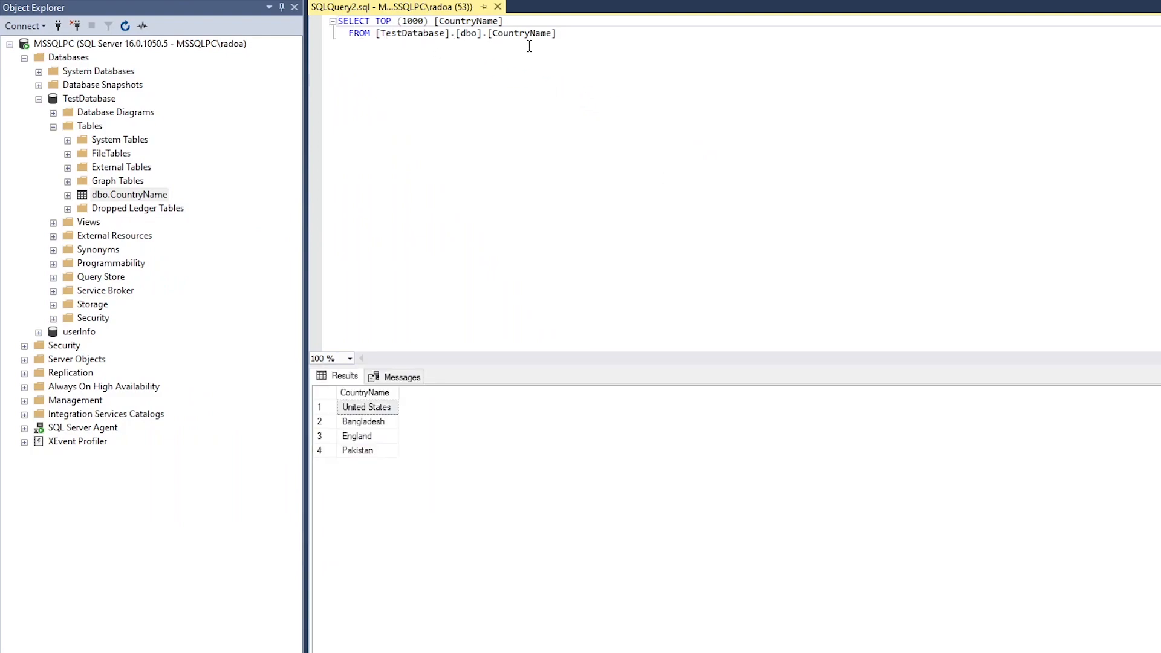
pyautogui.moveTo(593, 40); pyautogui.dragTo(338, 21)
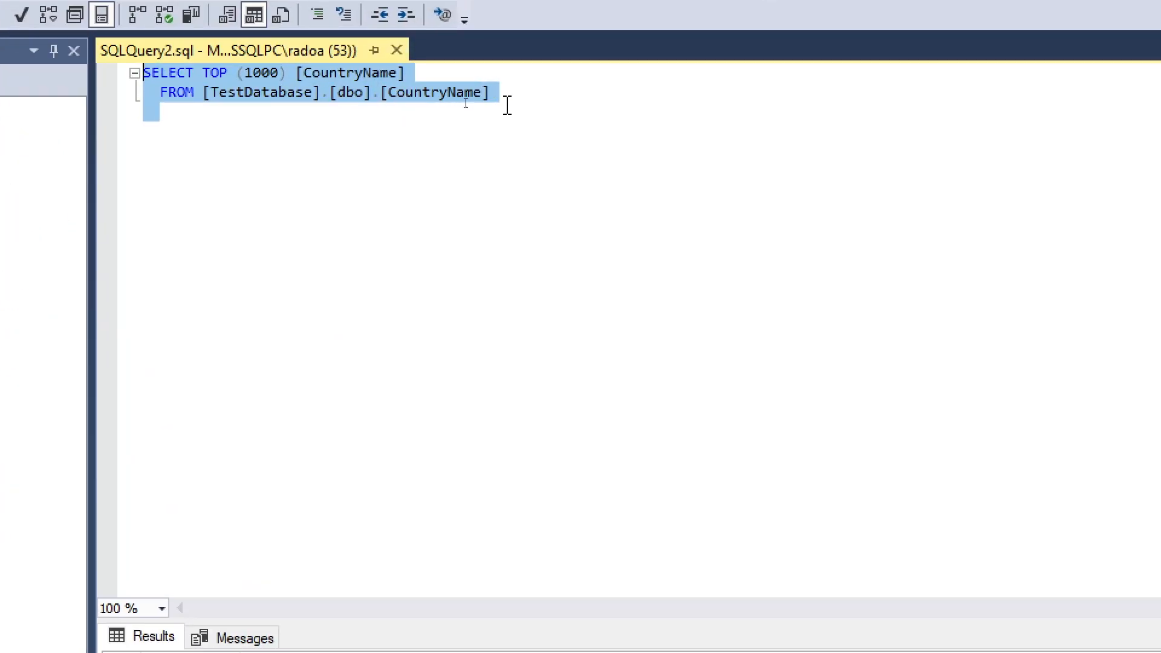
pyautogui.click(450, 116)
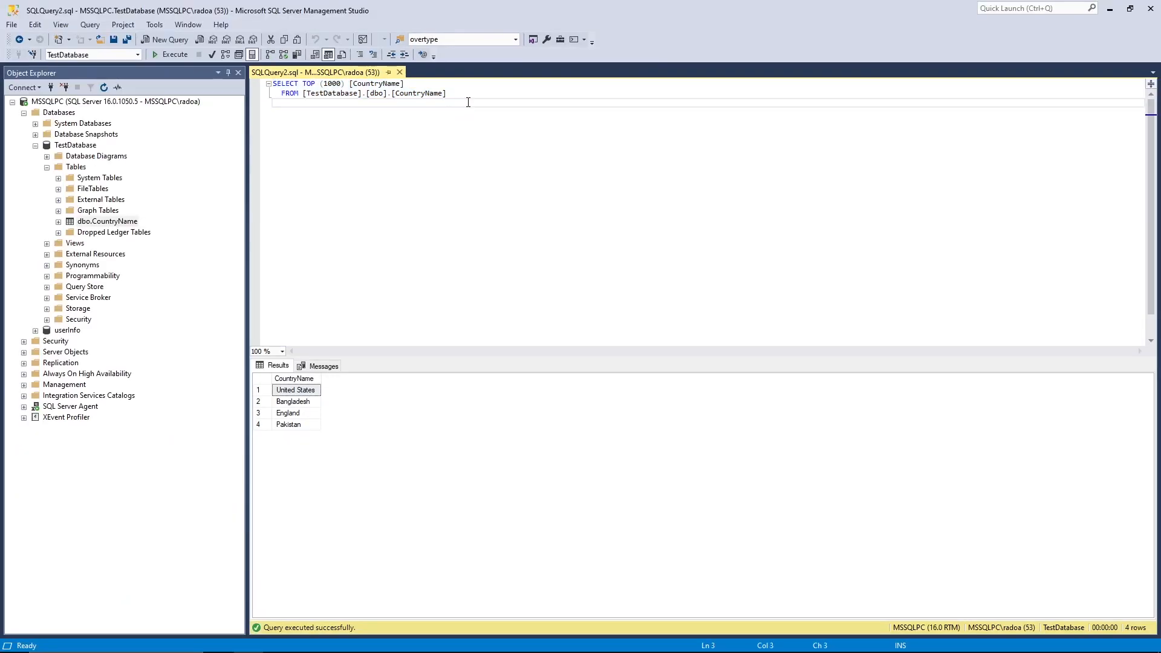
pyautogui.moveTo(468, 102); pyautogui.dragTo(268, 81)
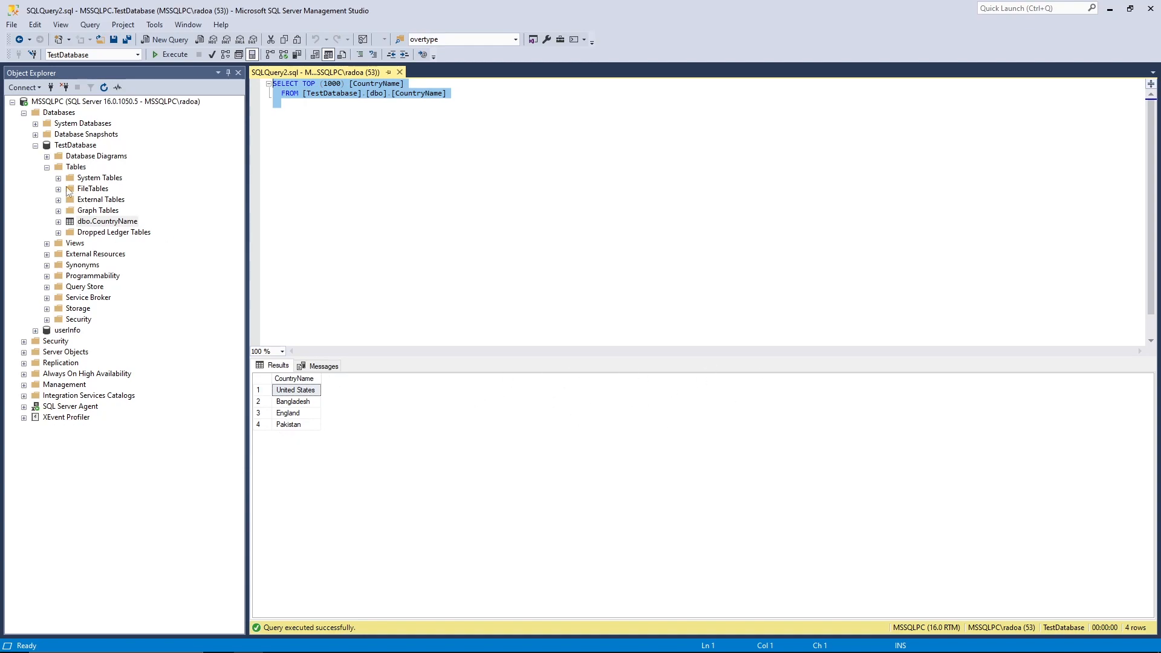
pyautogui.click(35, 145)
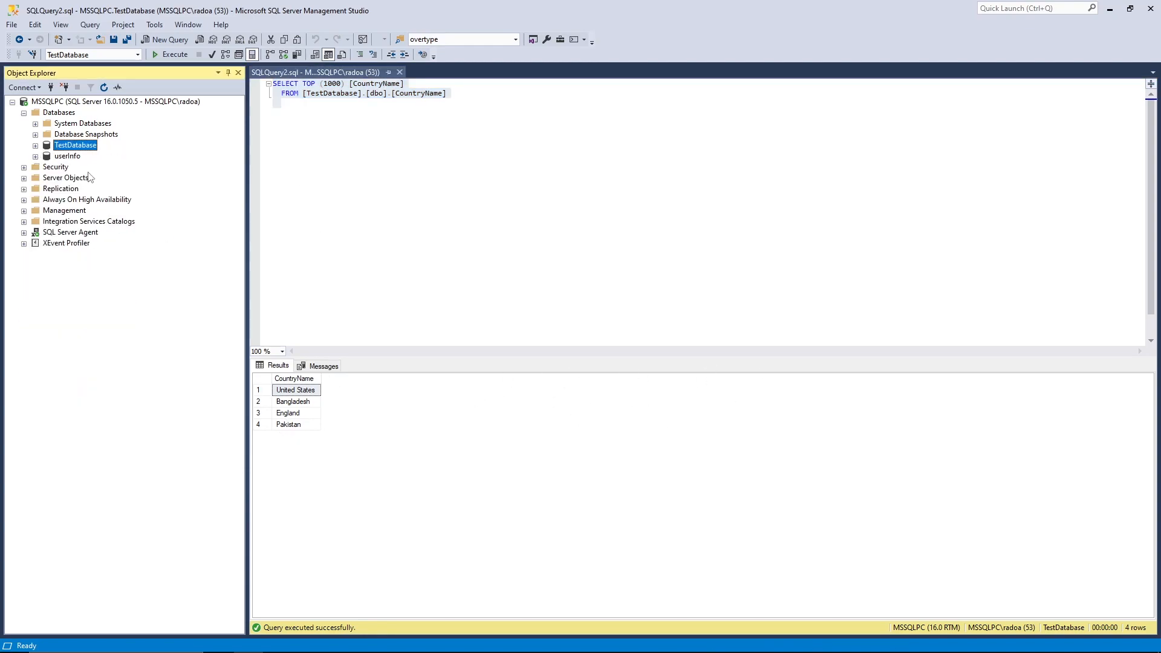
pyautogui.moveTo(451, 108); pyautogui.dragTo(273, 84)
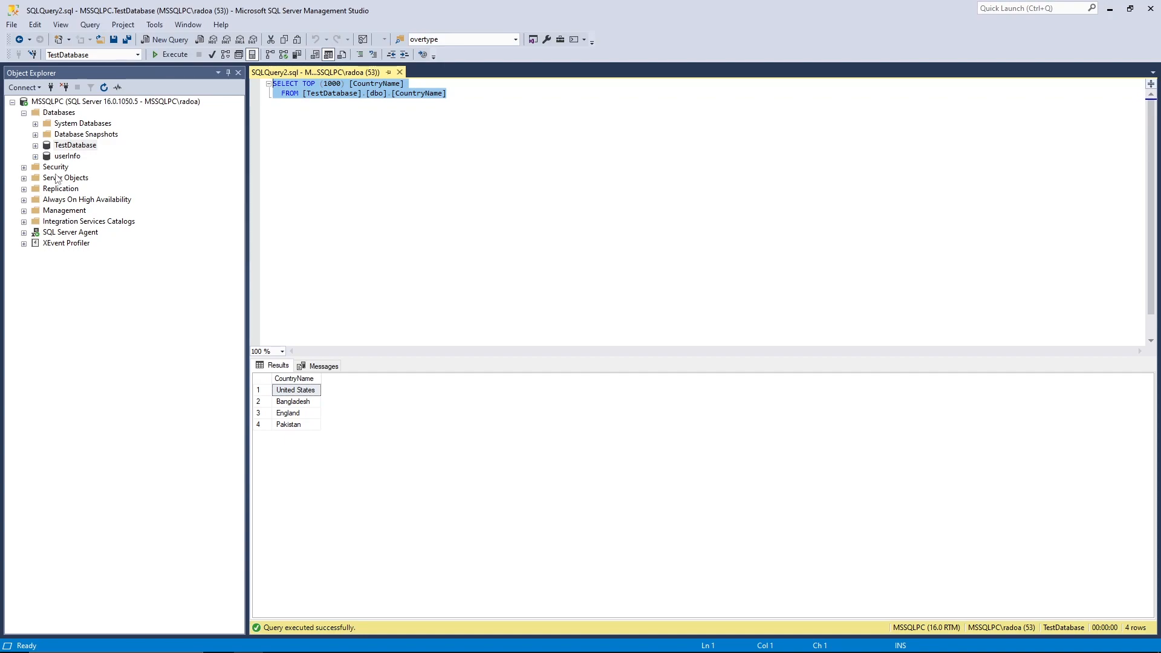
pyautogui.click(24, 113)
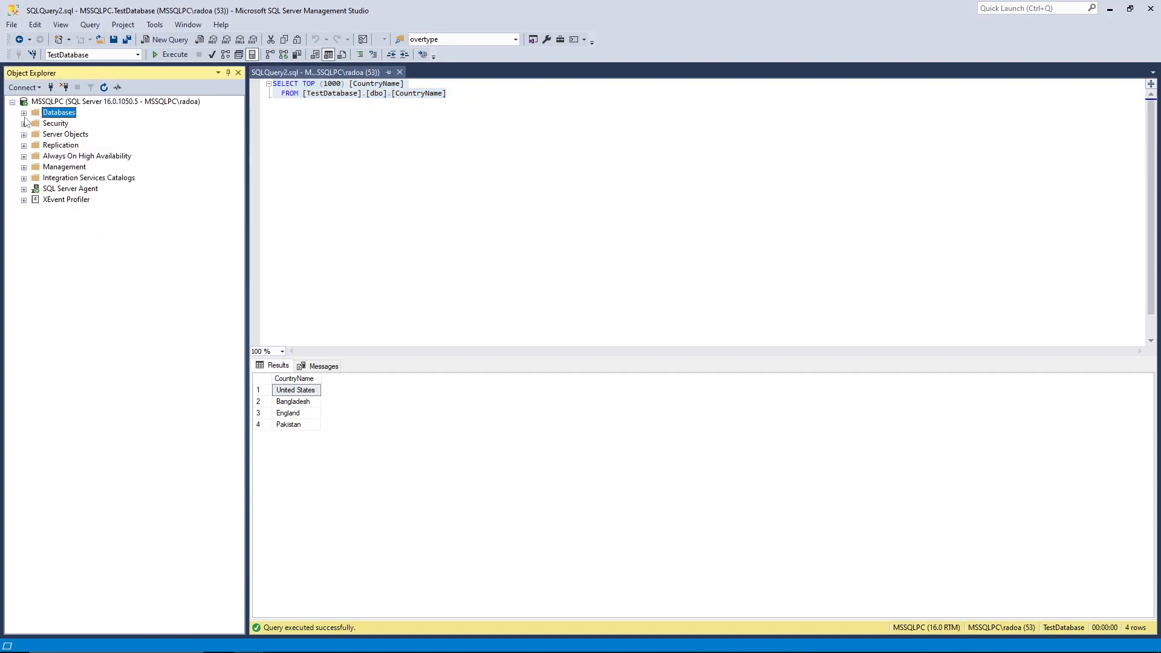
pyautogui.click(23, 113)
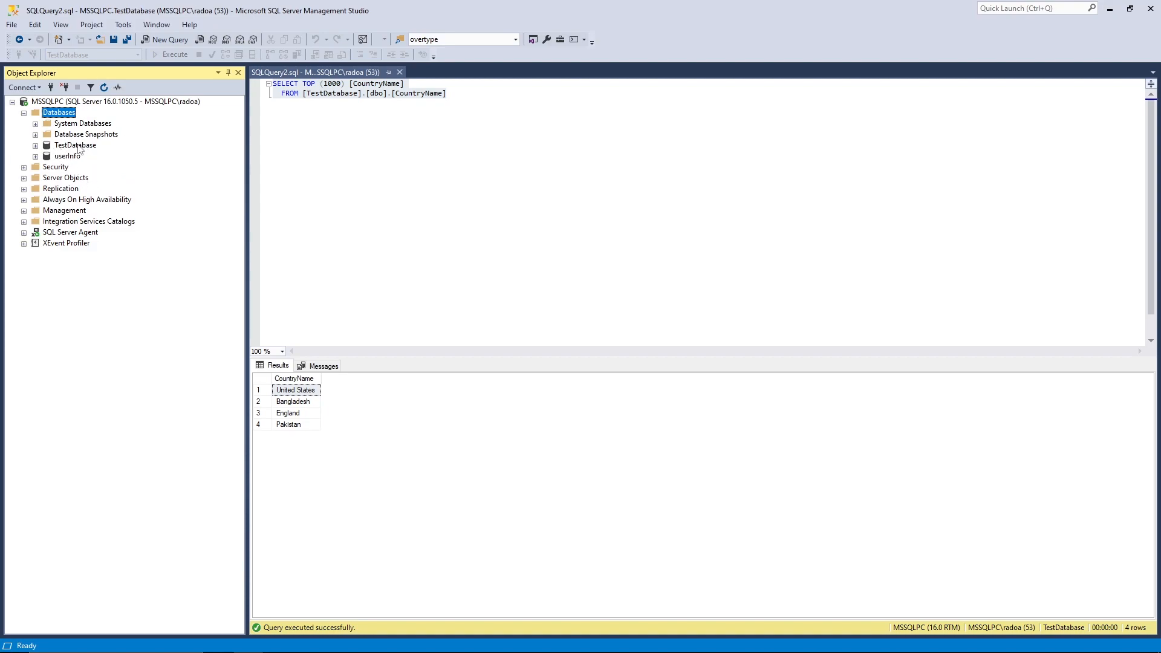
pyautogui.click(63, 104)
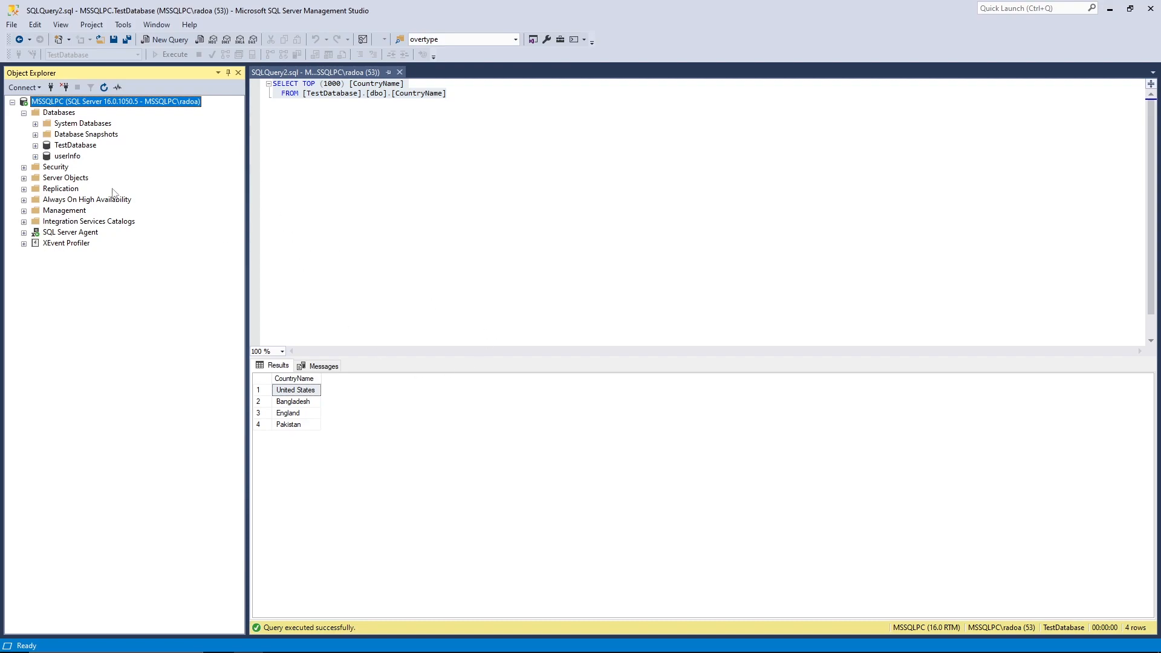
pyautogui.click(471, 184)
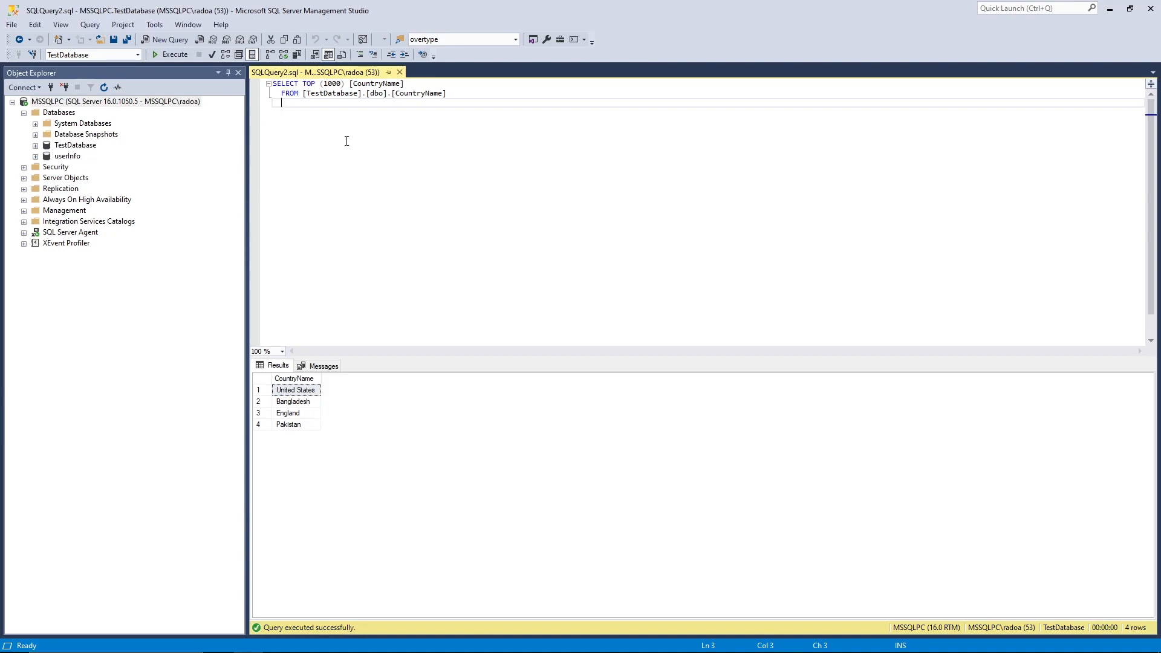
pyautogui.click(73, 147)
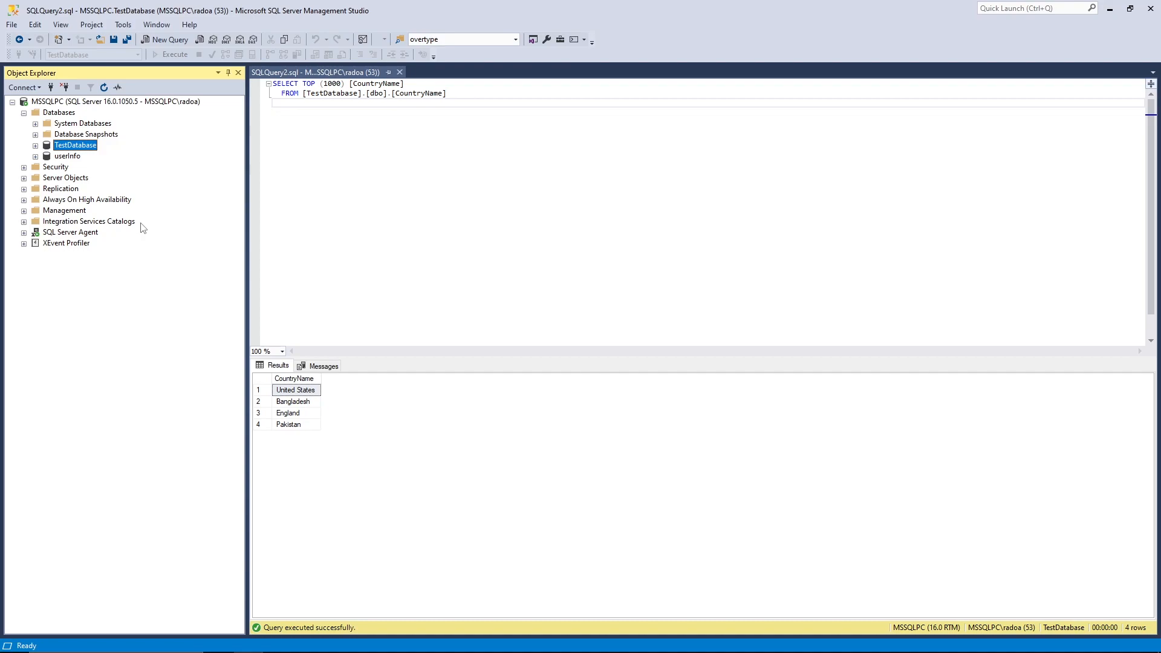
pyautogui.click(319, 128)
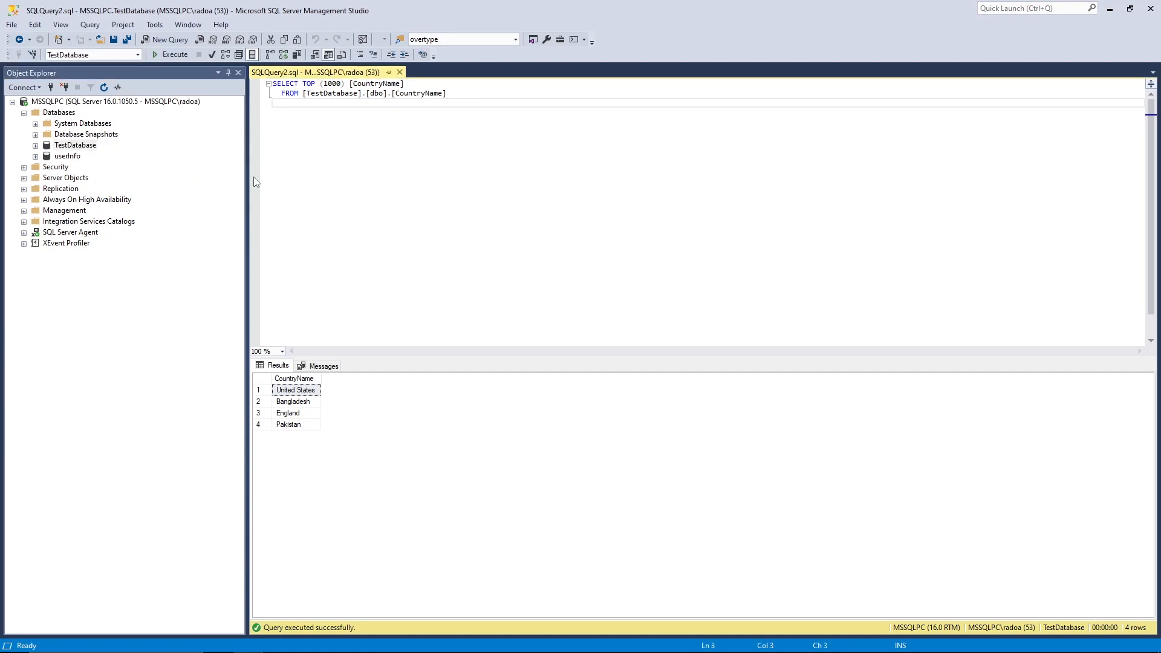
# - Open the Back Up task for TestDatabase and move its dialog slightly for a clear view
pyautogui.click(75, 145)
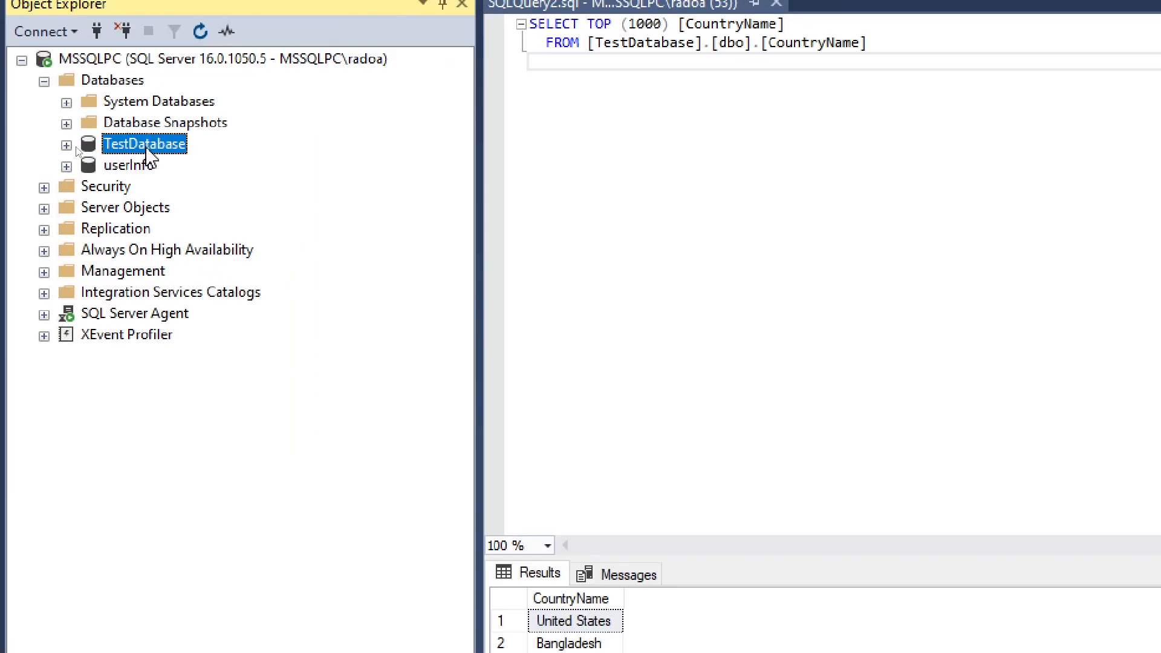
pyautogui.rightClick(149, 154)
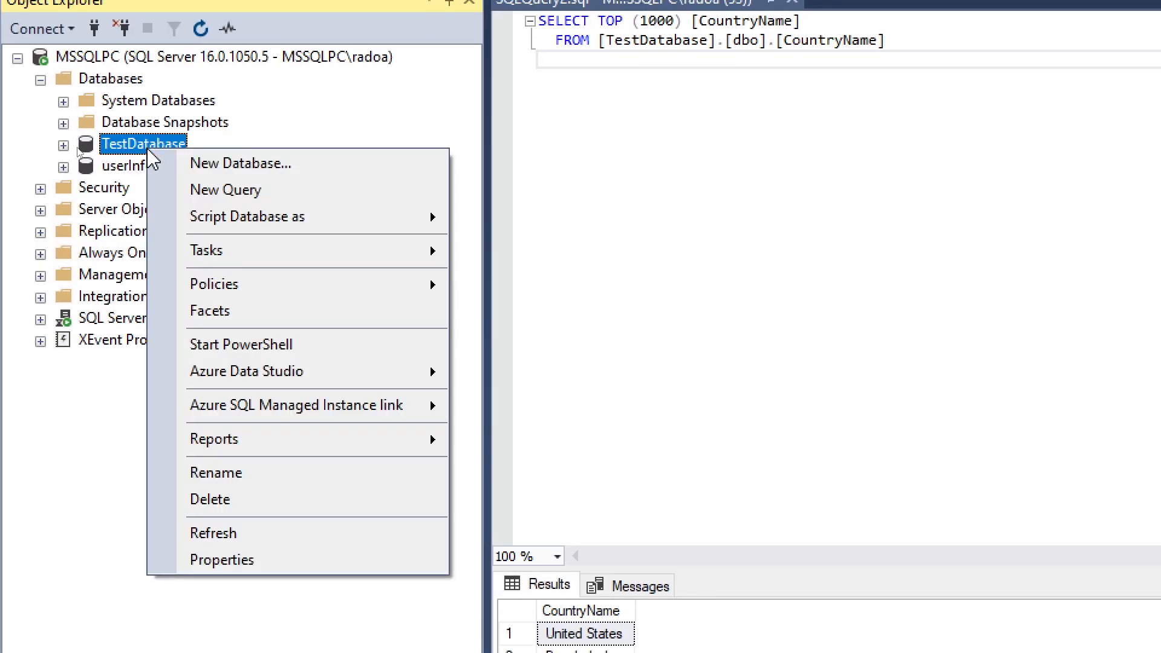
pyautogui.moveTo(299, 267)
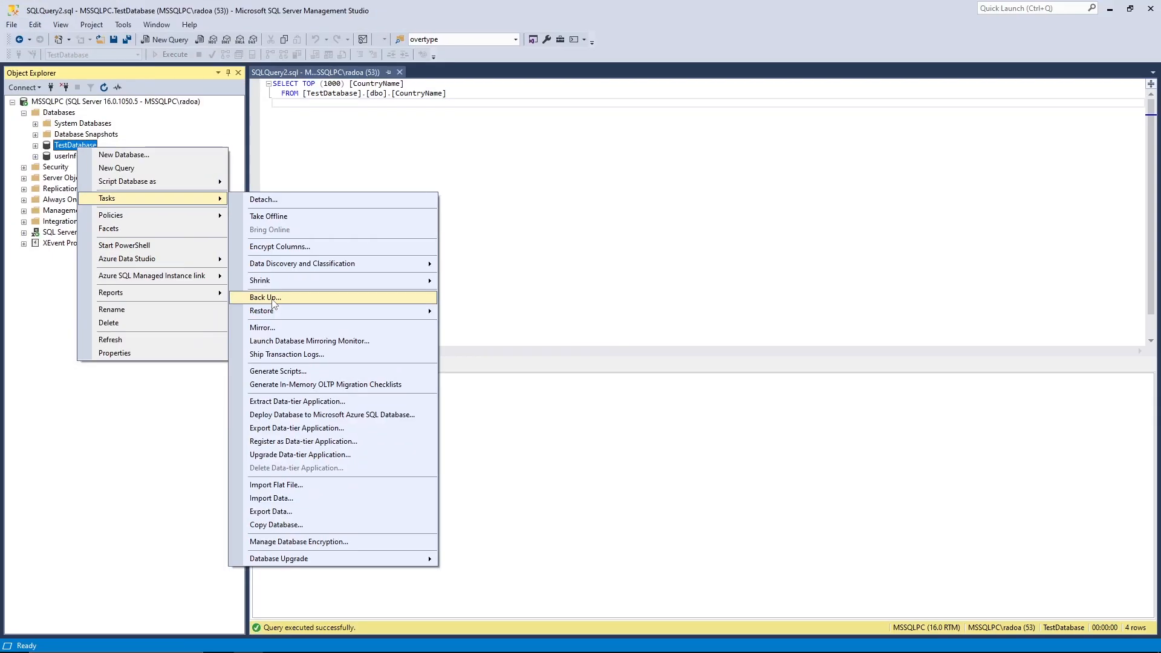
pyautogui.click(266, 298)
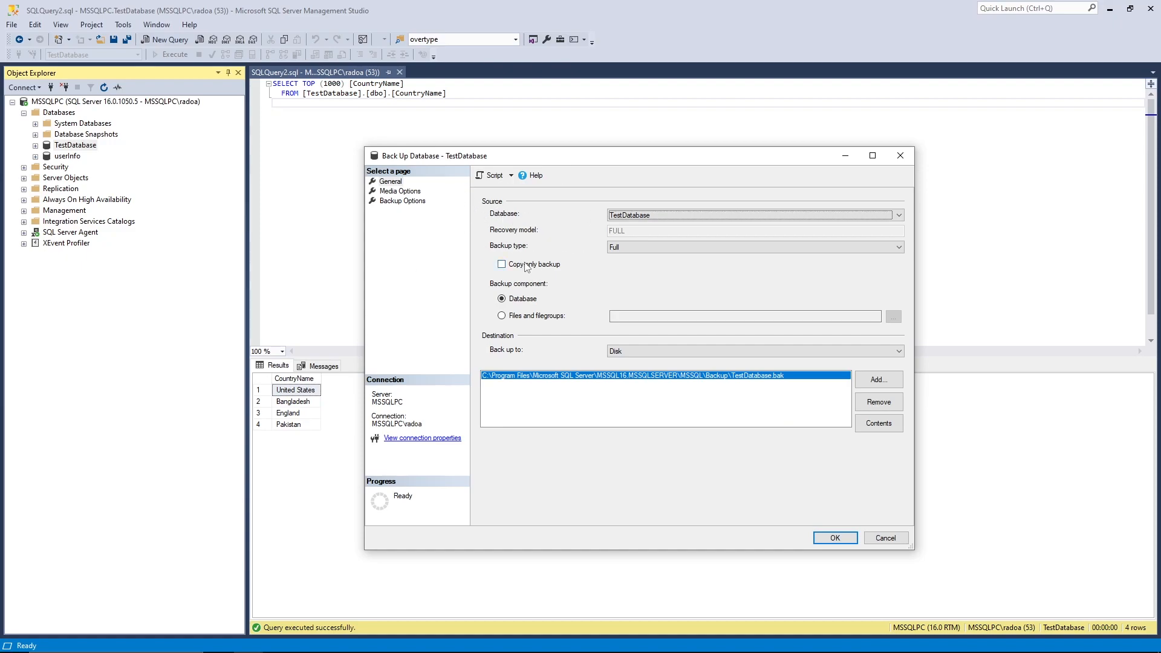
pyautogui.moveTo(607, 160); pyautogui.dragTo(585, 156)
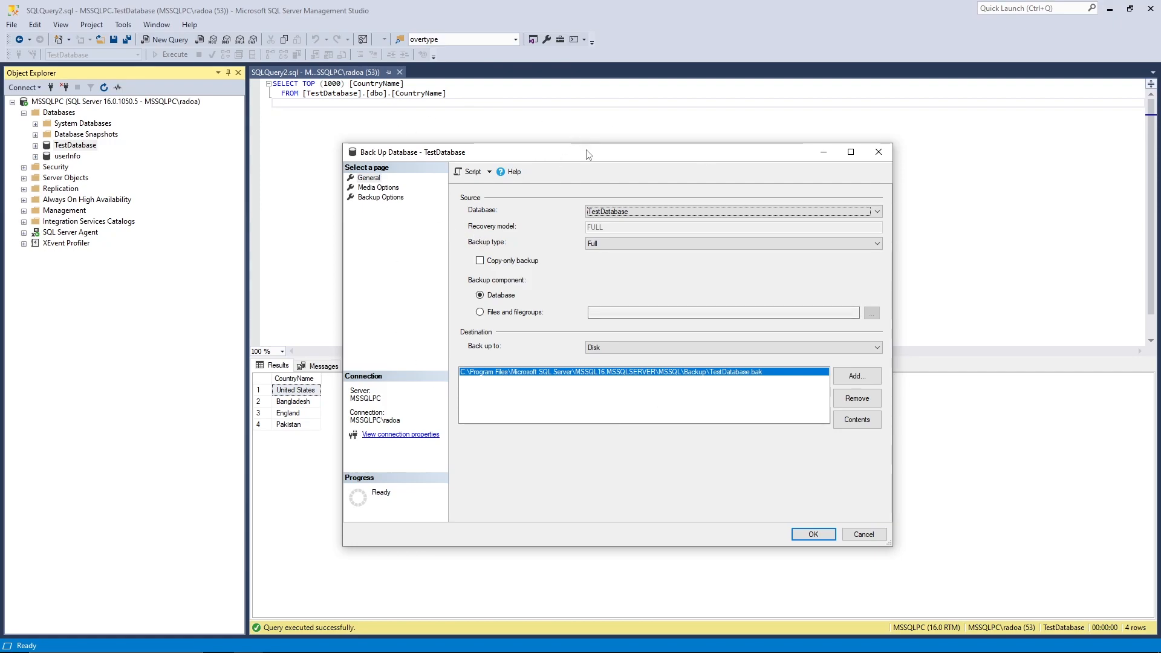
pyautogui.moveTo(586, 152); pyautogui.dragTo(574, 140)
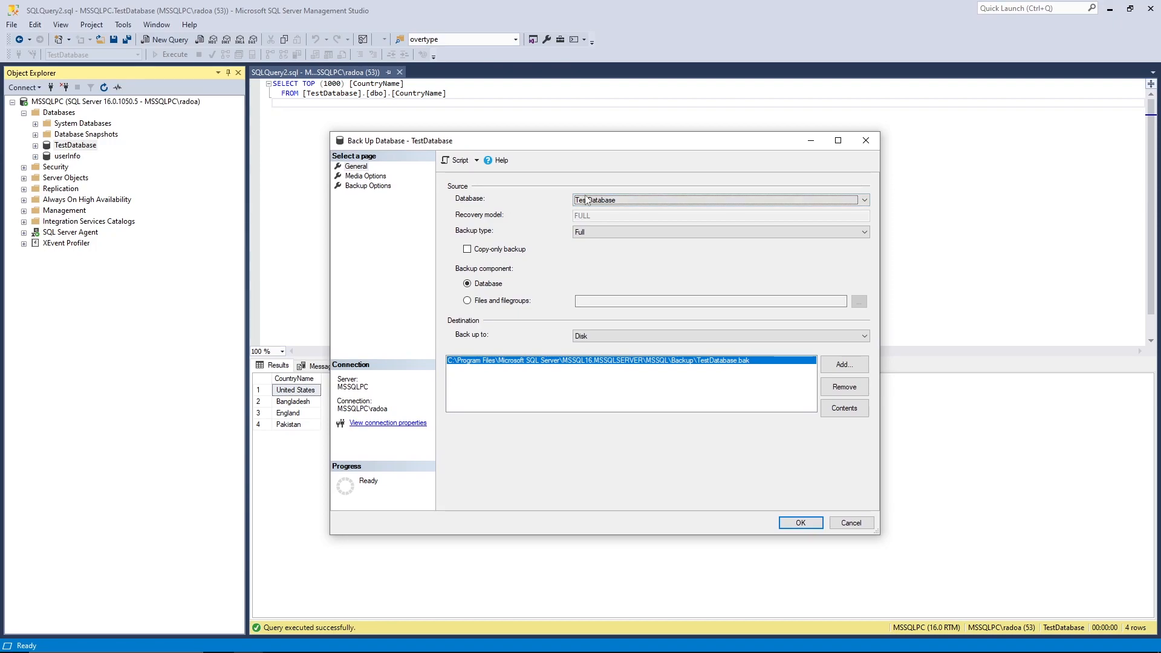
# - Review the source databases available for backup, keeping TestDatabase selected
pyautogui.click(624, 200)
pyautogui.click(623, 201)
pyautogui.click(624, 201)
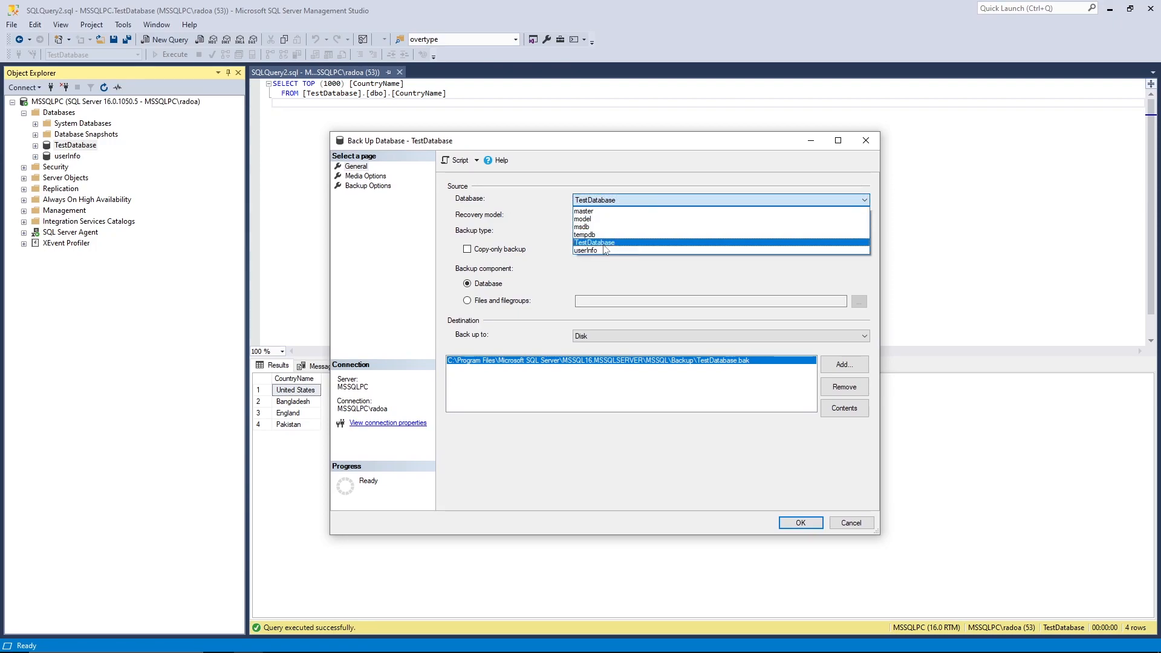
pyautogui.click(629, 202)
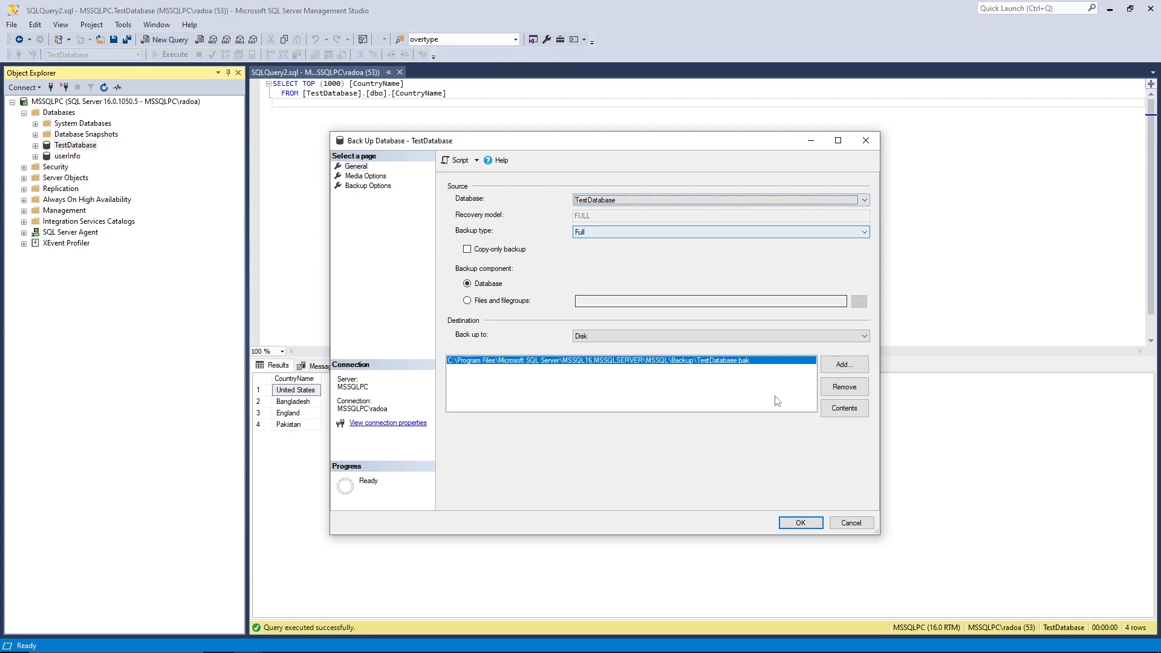
# - Remove the default backup destination and start browsing for a new backup file location on disk
pyautogui.click(852, 390)
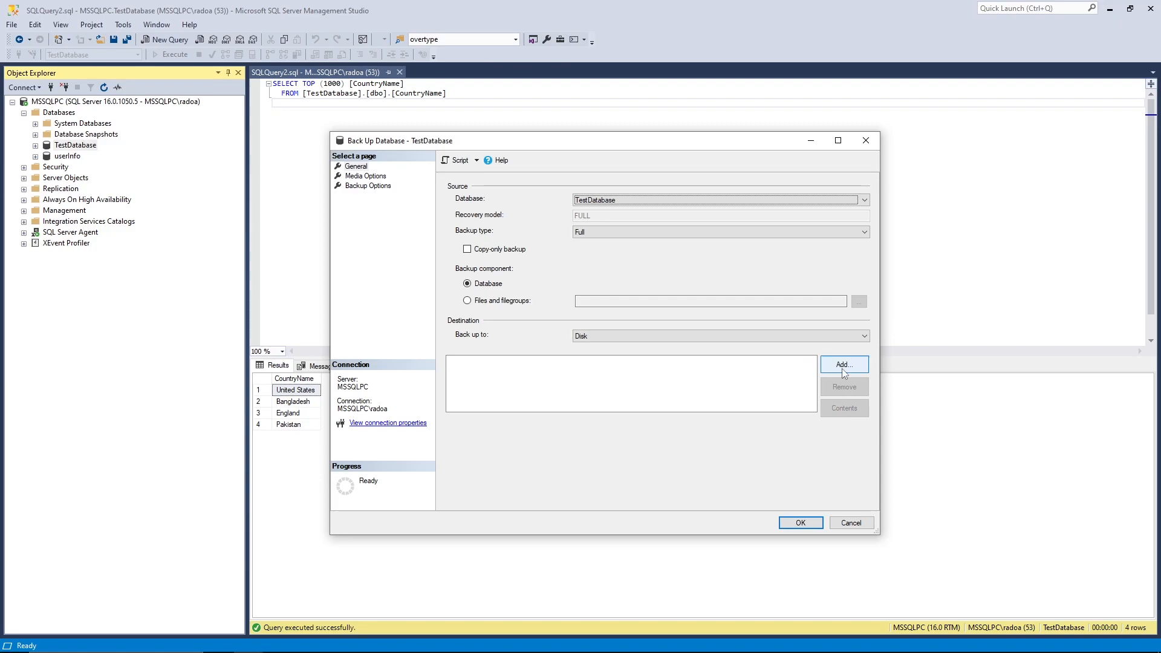
pyautogui.click(842, 366)
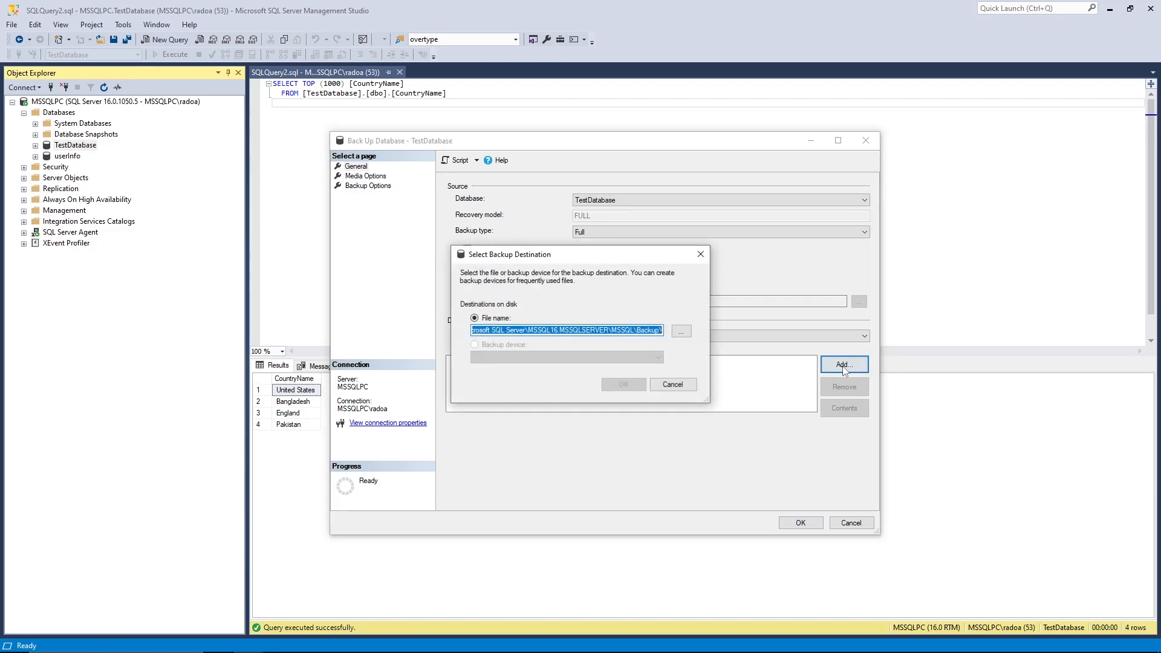
pyautogui.click(684, 333)
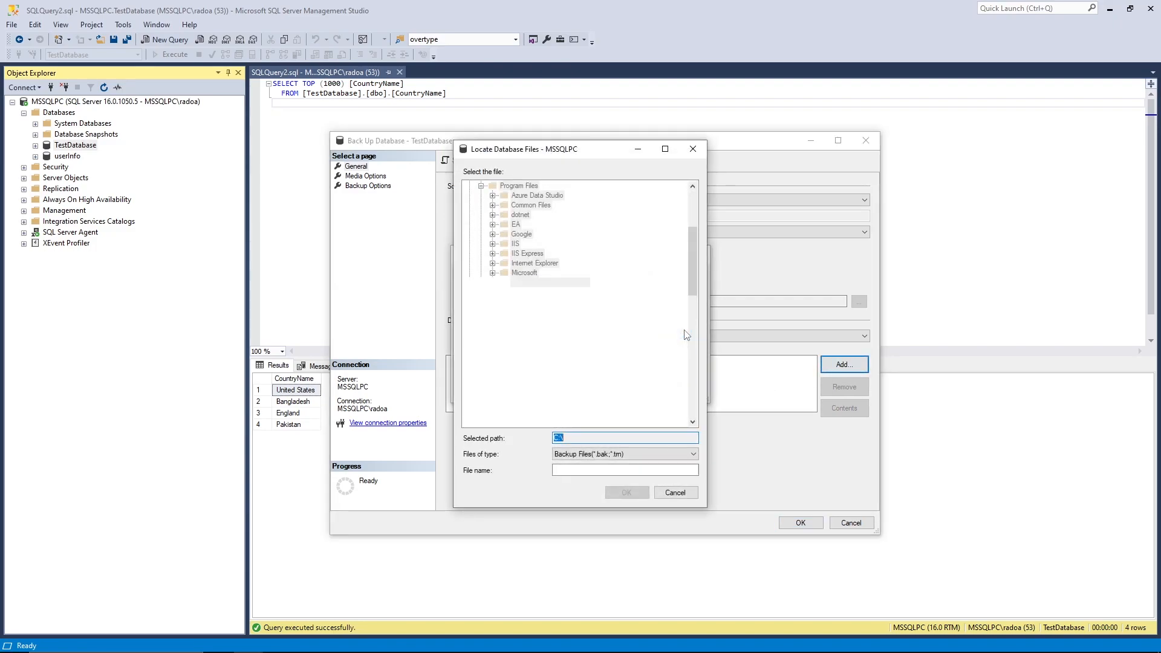
# - Examine the folders on drive D for a suitable backup location
pyautogui.moveTo(692, 296); pyautogui.dragTo(688, 223)
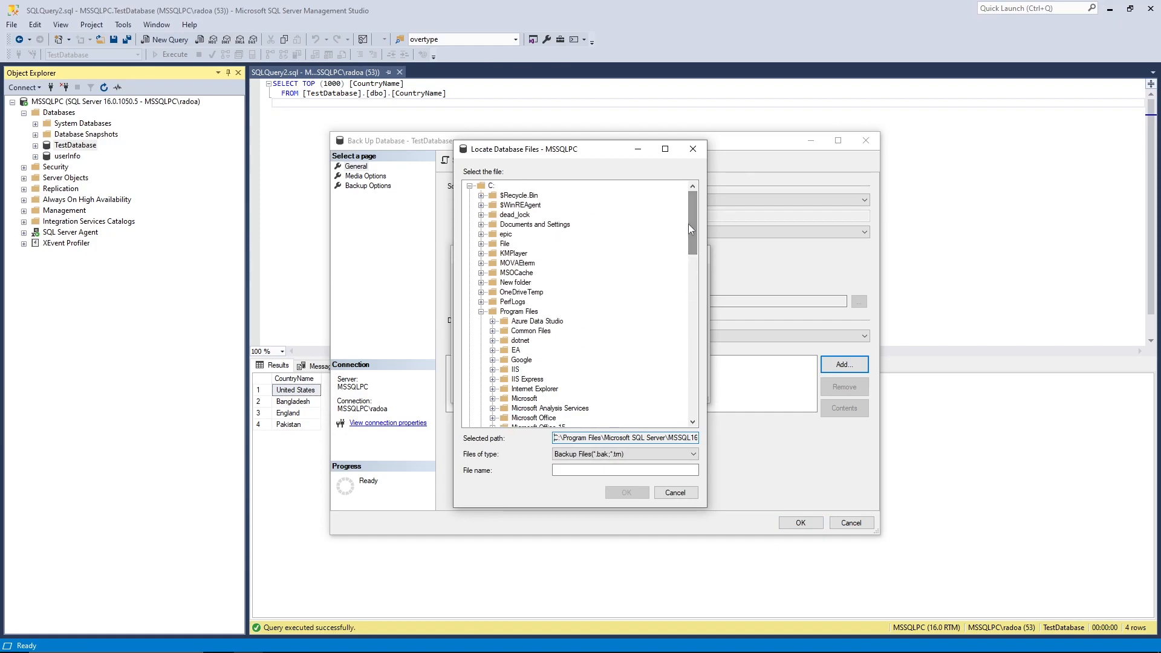
pyautogui.click(470, 186)
pyautogui.click(484, 199)
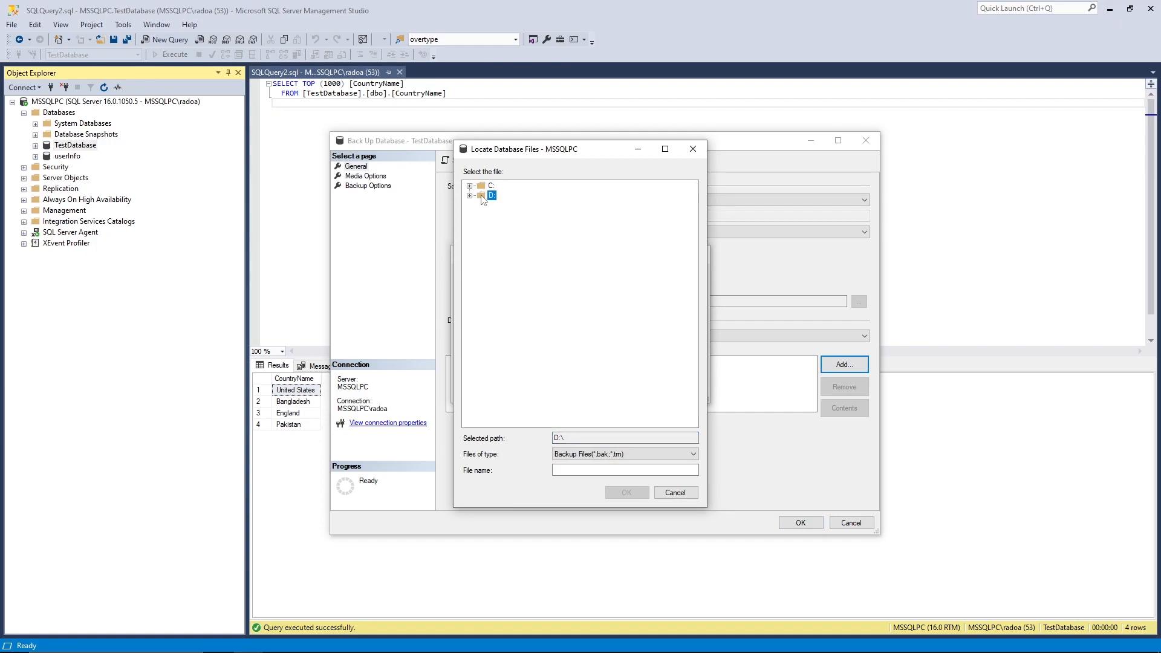
pyautogui.click(470, 196)
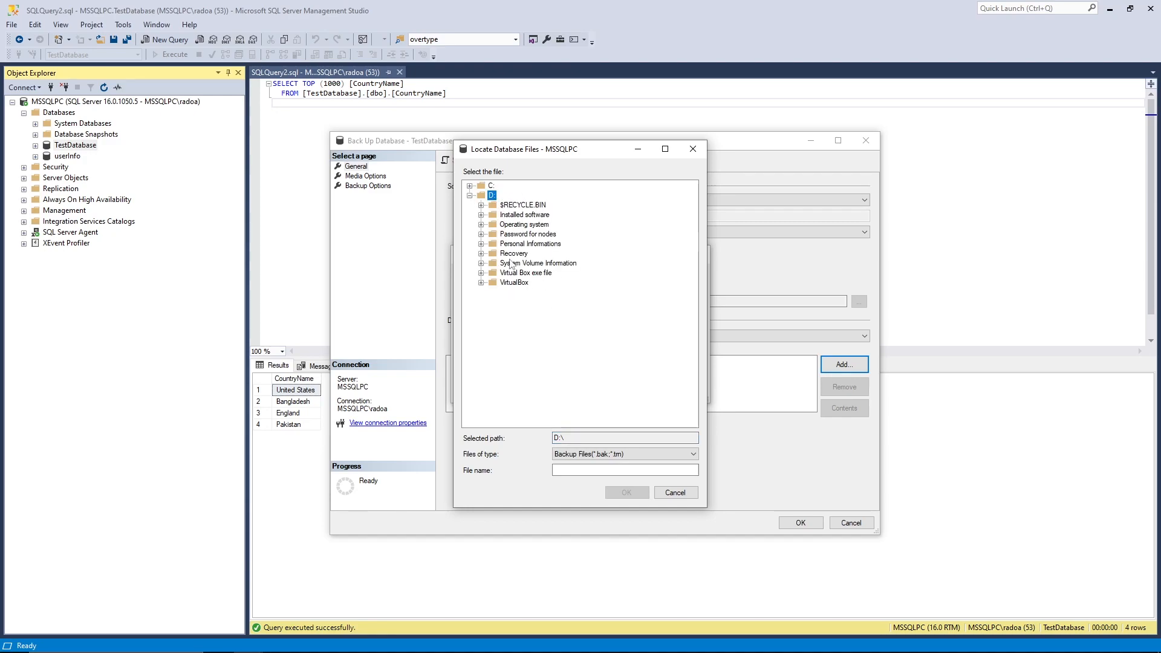
pyautogui.click(470, 195)
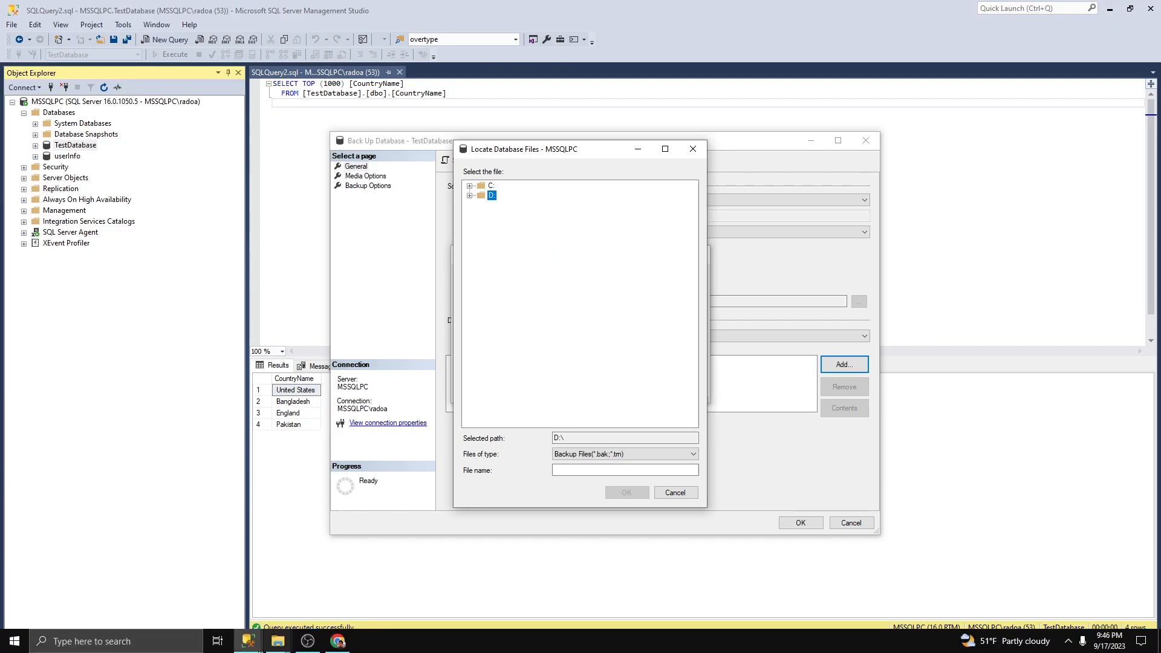
# - Switch to File Explorer and create a folder named backup on drive D
pyautogui.moveTo(286, 645)
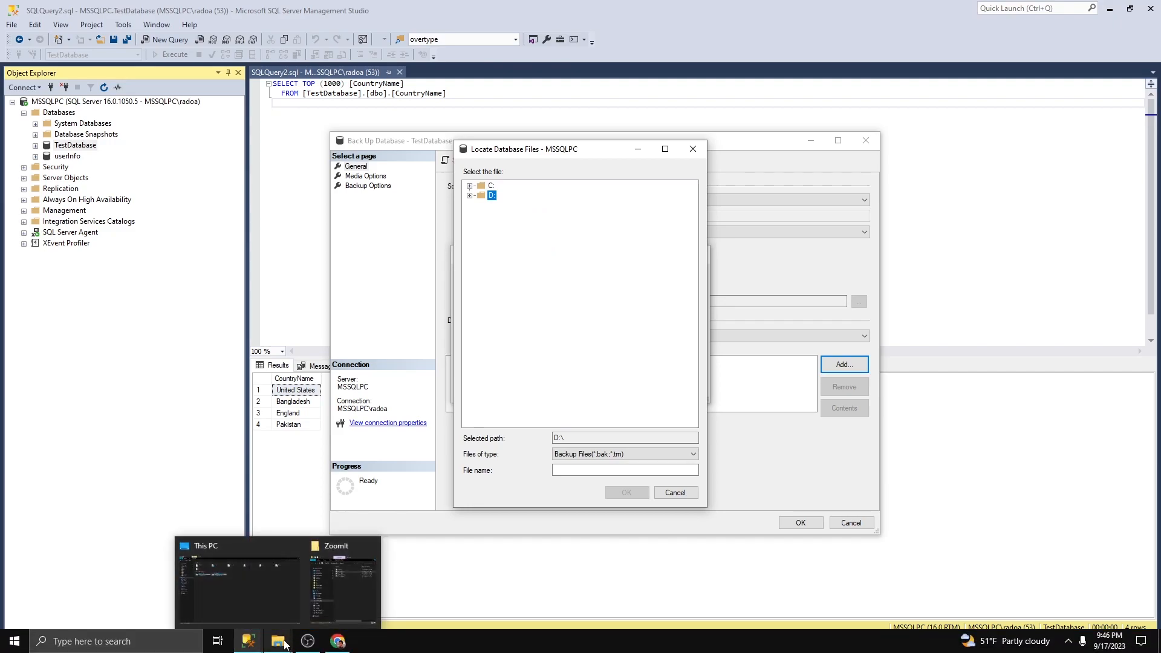
pyautogui.click(273, 594)
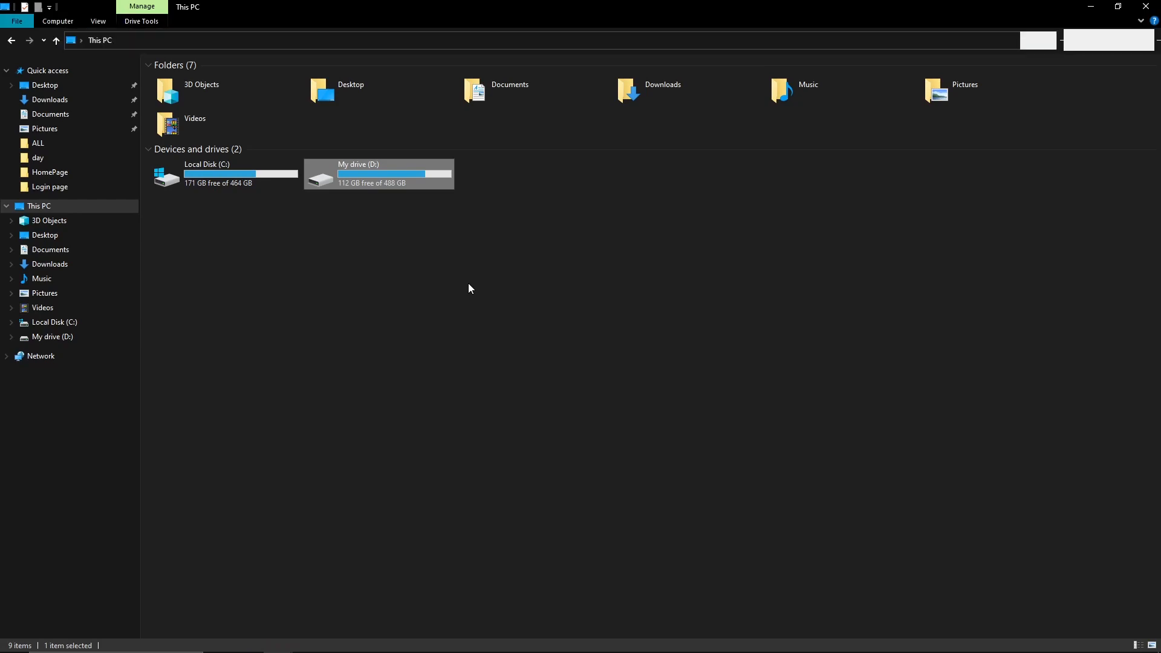
pyautogui.doubleClick(423, 172)
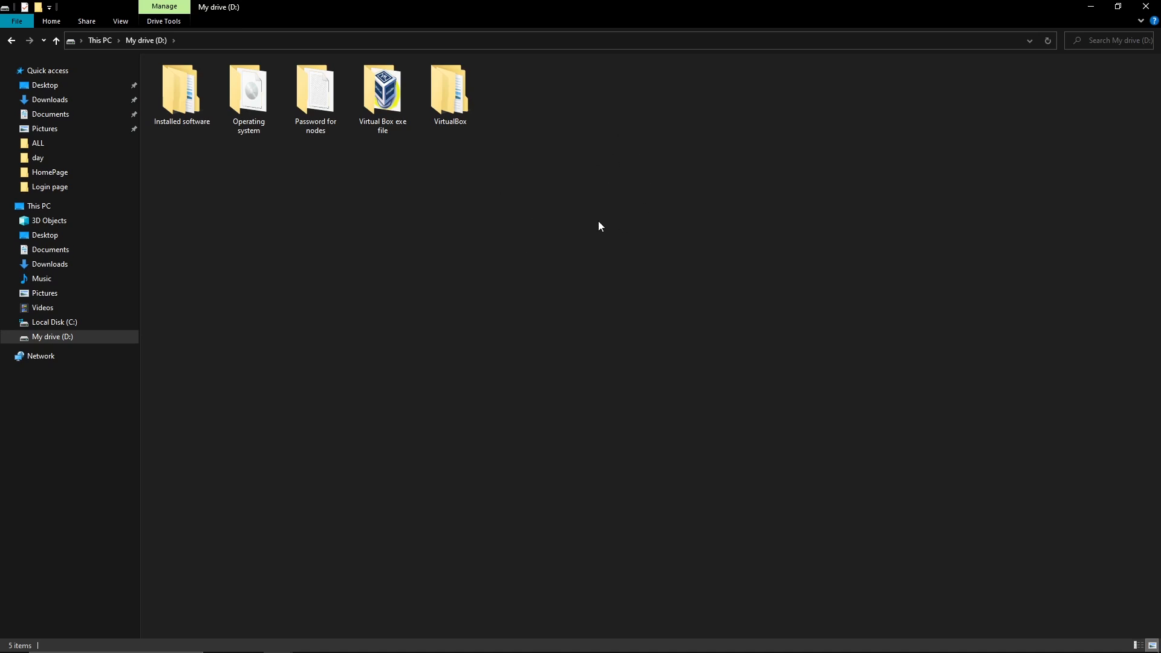
pyautogui.rightClick(556, 186)
pyautogui.moveTo(637, 328)
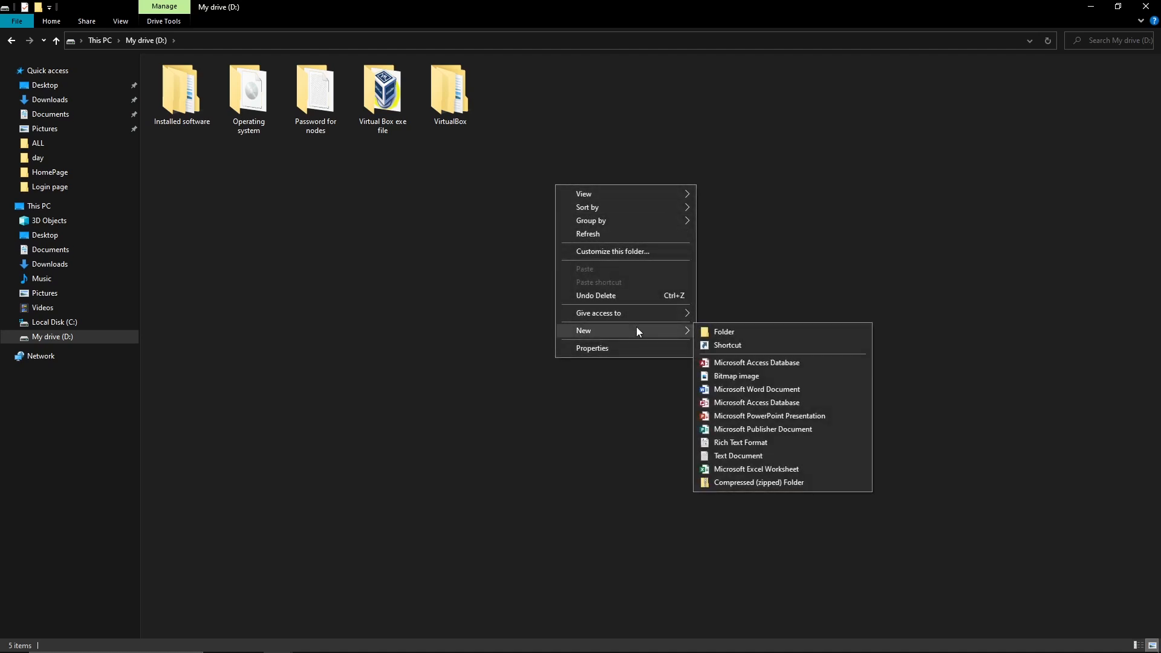
pyautogui.click(709, 332)
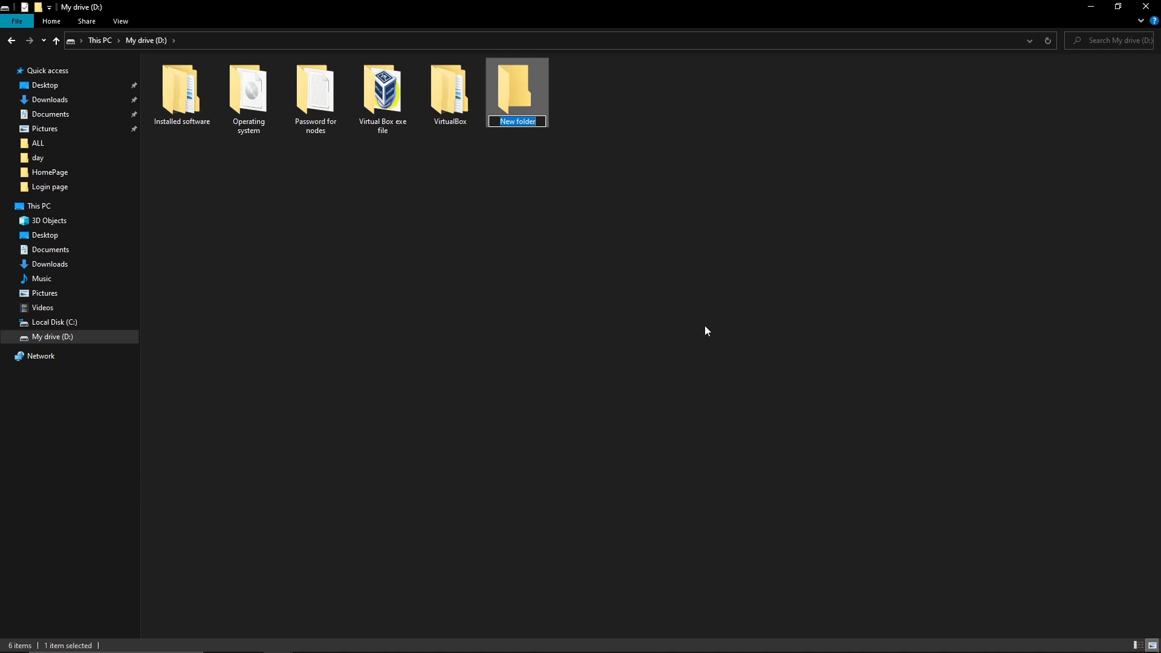
pyautogui.write('backup')
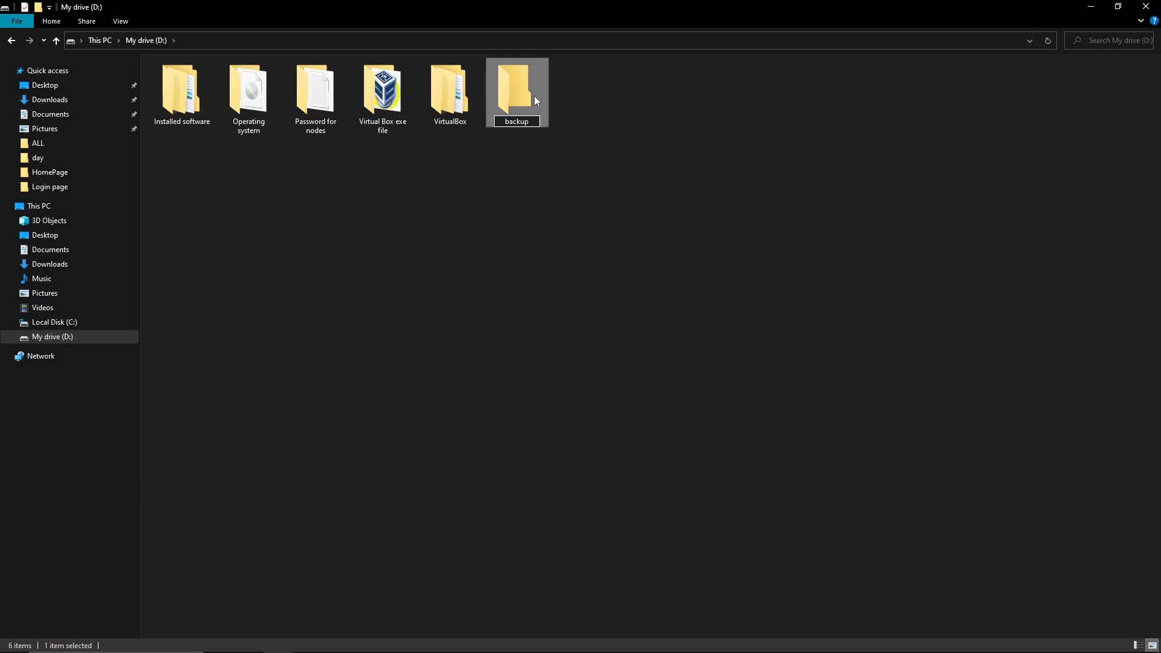
pyautogui.click(532, 156)
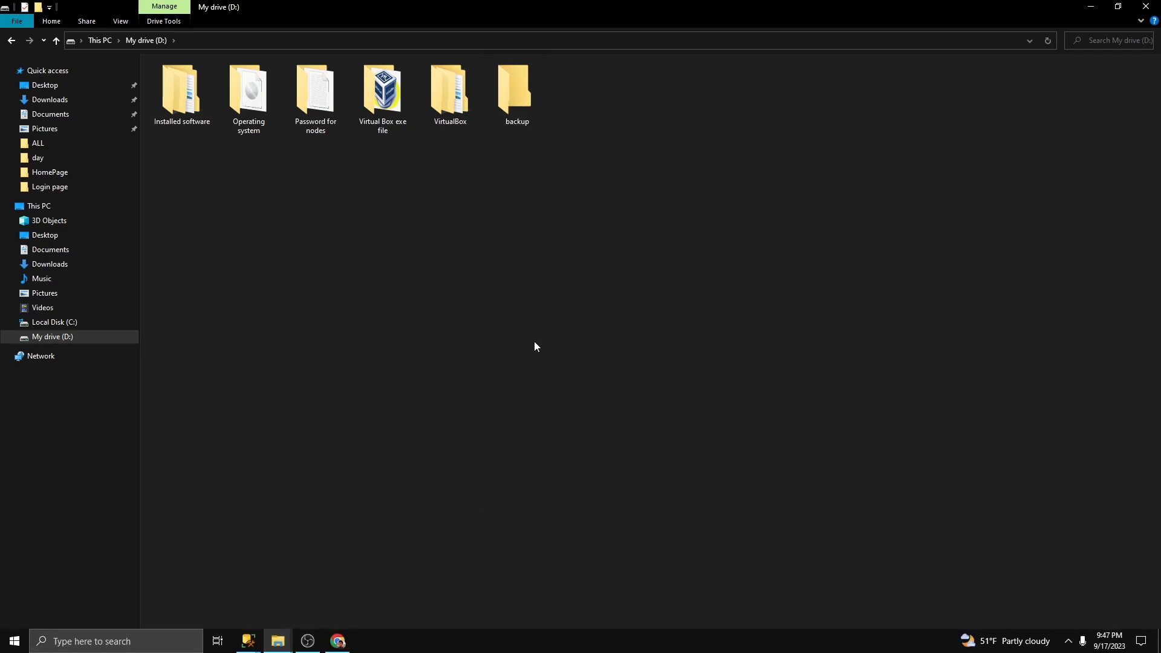
# - Return to the Locate Database Files dialog in SQL Server Management Studio and select the D:\backup folder
pyautogui.click(247, 643)
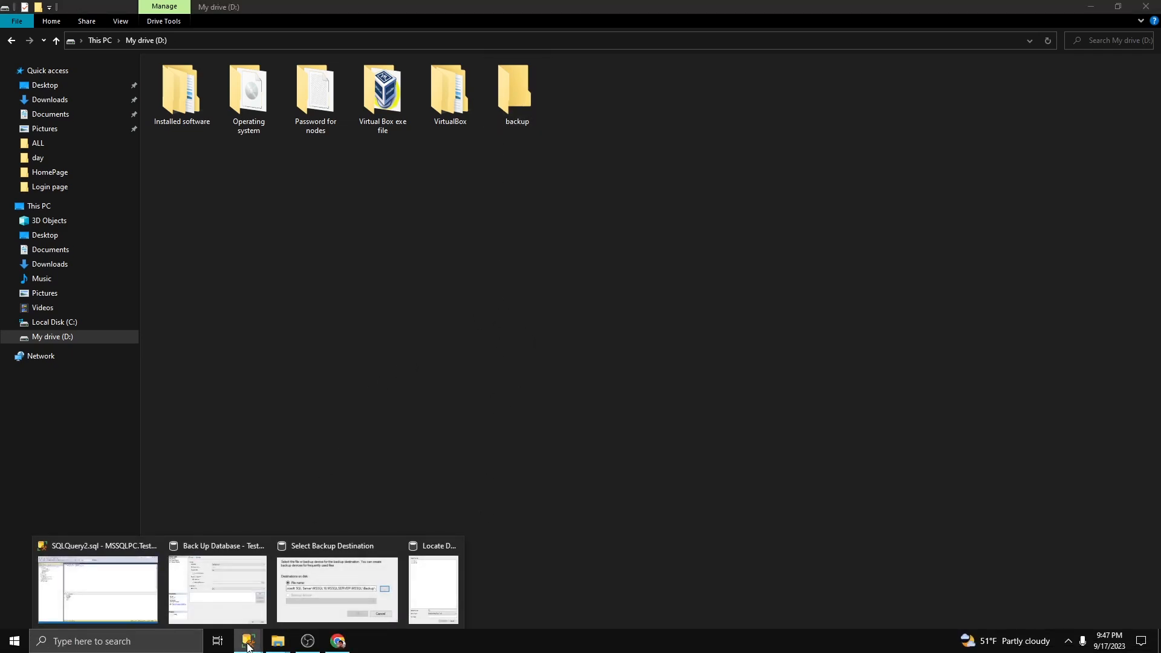
pyautogui.click(111, 607)
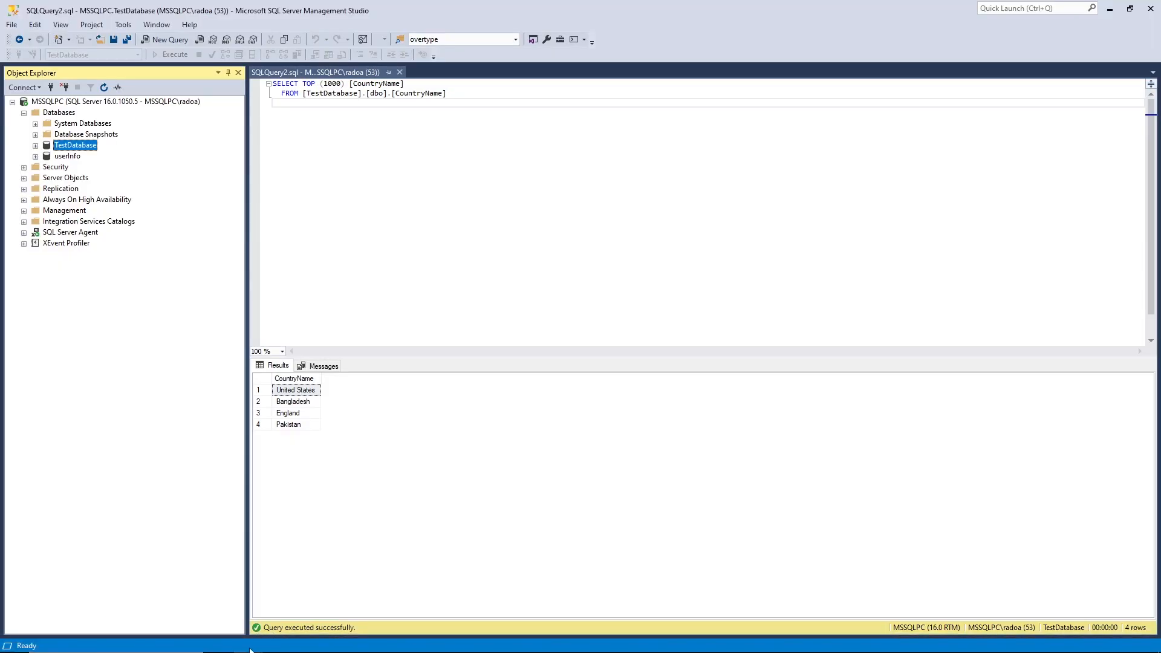
pyautogui.click(350, 588)
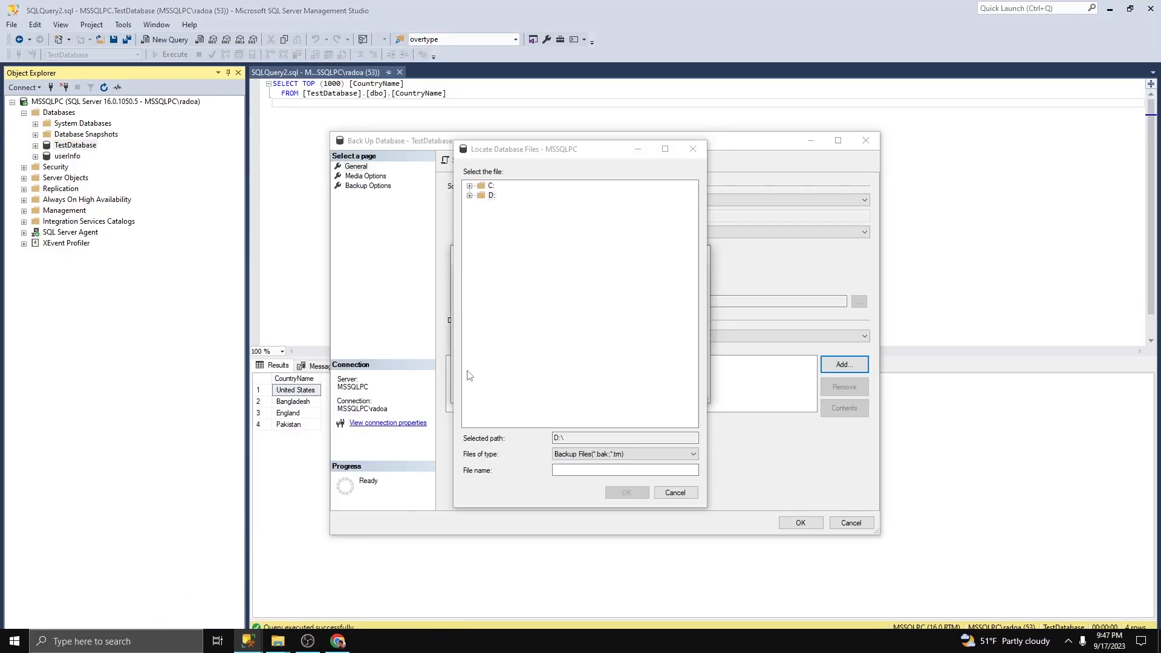
pyautogui.moveTo(546, 151); pyautogui.dragTo(577, 176)
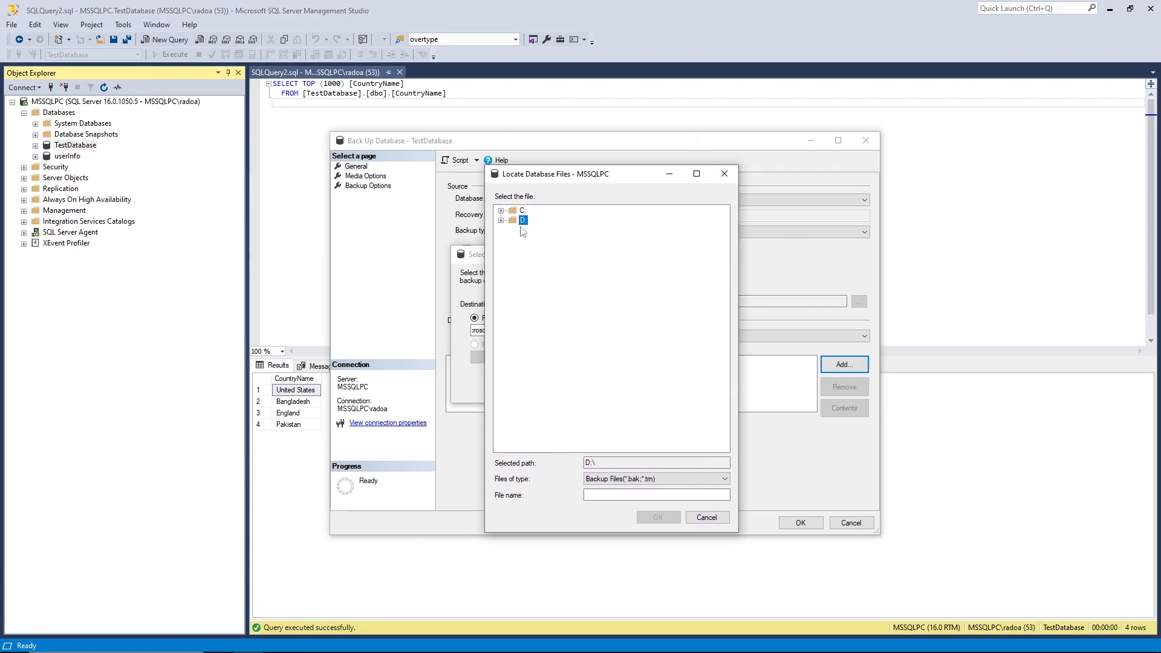
pyautogui.click(502, 221)
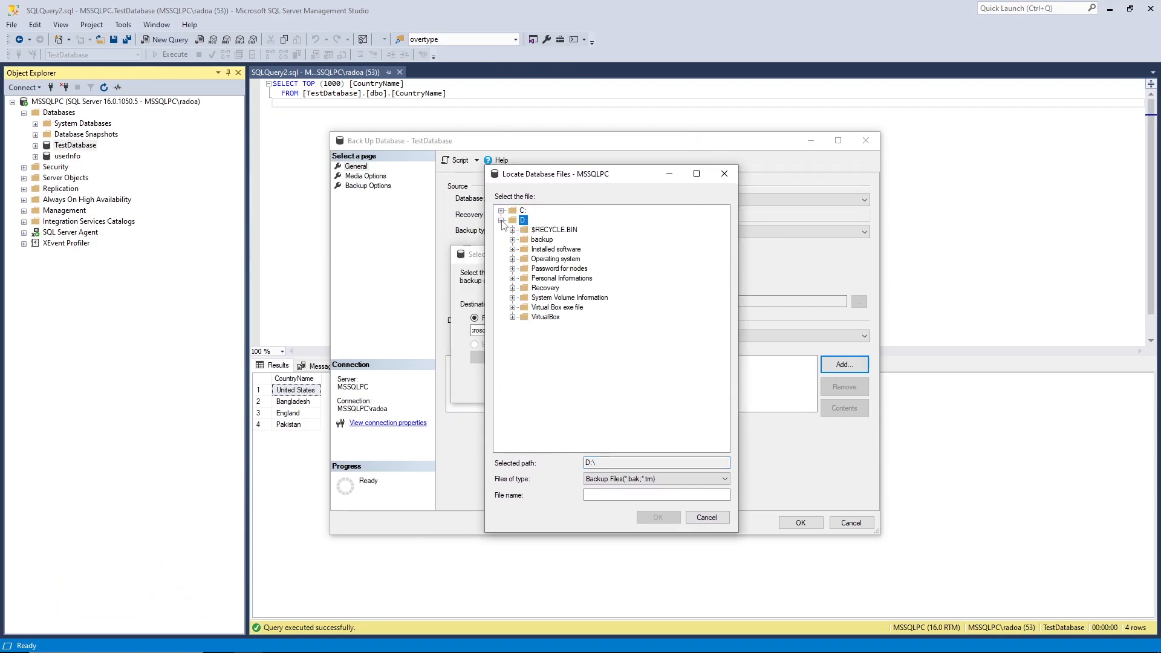
pyautogui.click(540, 241)
# - Name the backup file testDatabaseBK.bak
pyautogui.click(609, 498)
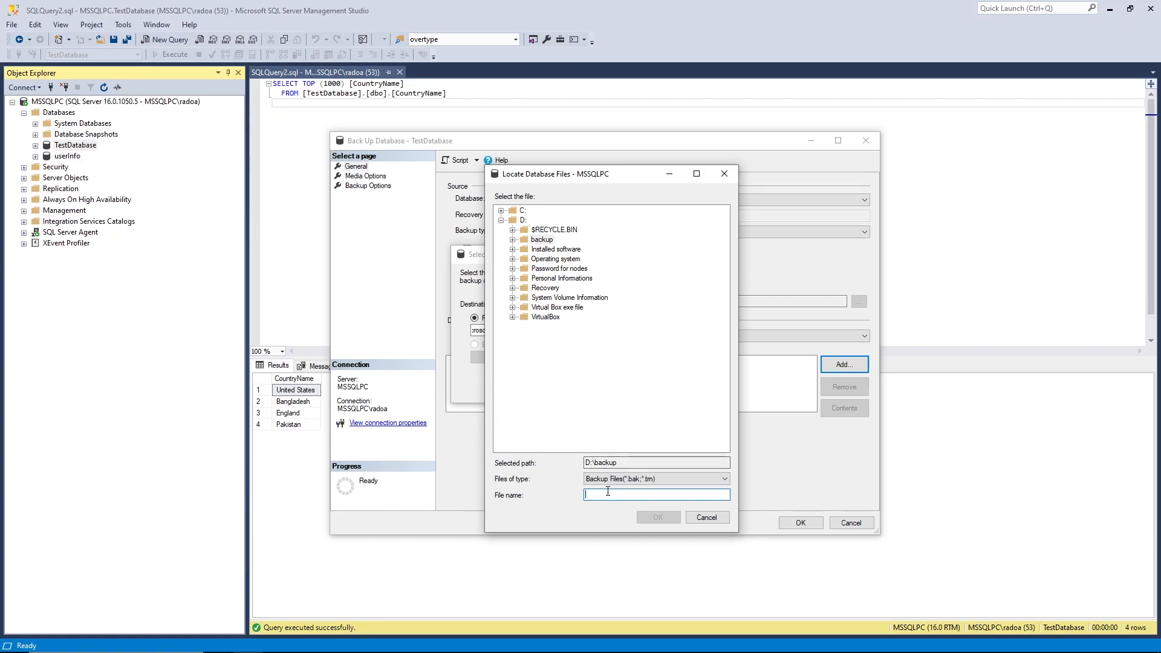
pyautogui.write('testDatabase')
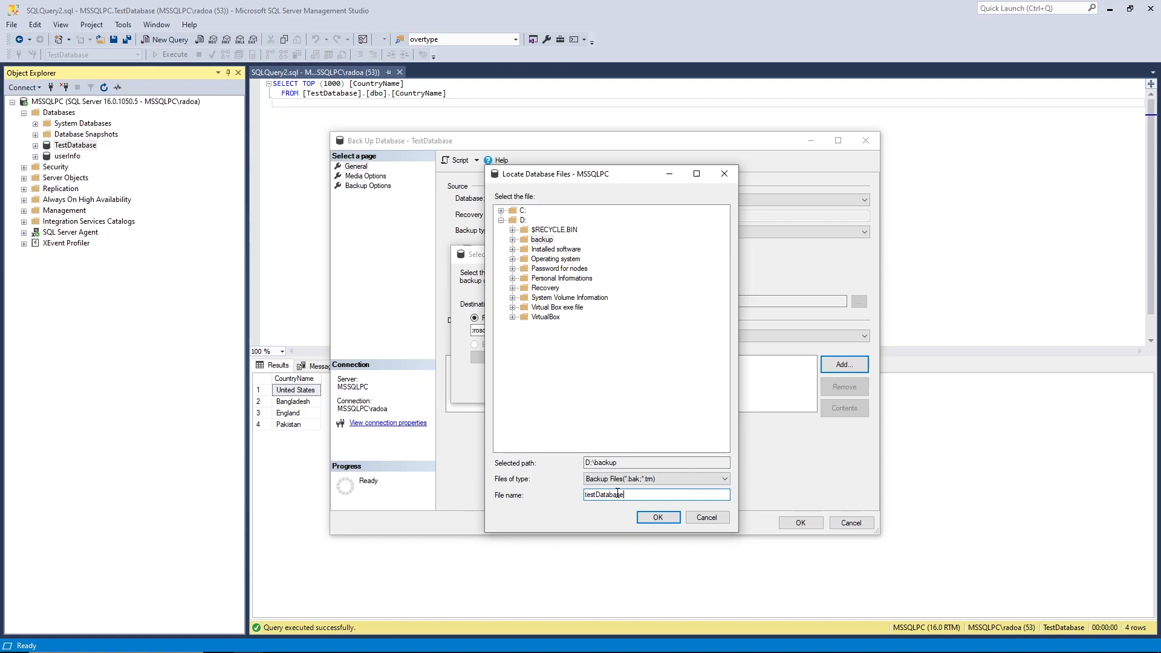
pyautogui.write('BK.')
pyautogui.moveTo(649, 491); pyautogui.dragTo(582, 494)
pyautogui.click(667, 494)
pyautogui.moveTo(659, 494); pyautogui.dragTo(582, 495)
pyautogui.click(595, 495)
pyautogui.moveTo(633, 495); pyautogui.dragTo(584, 494)
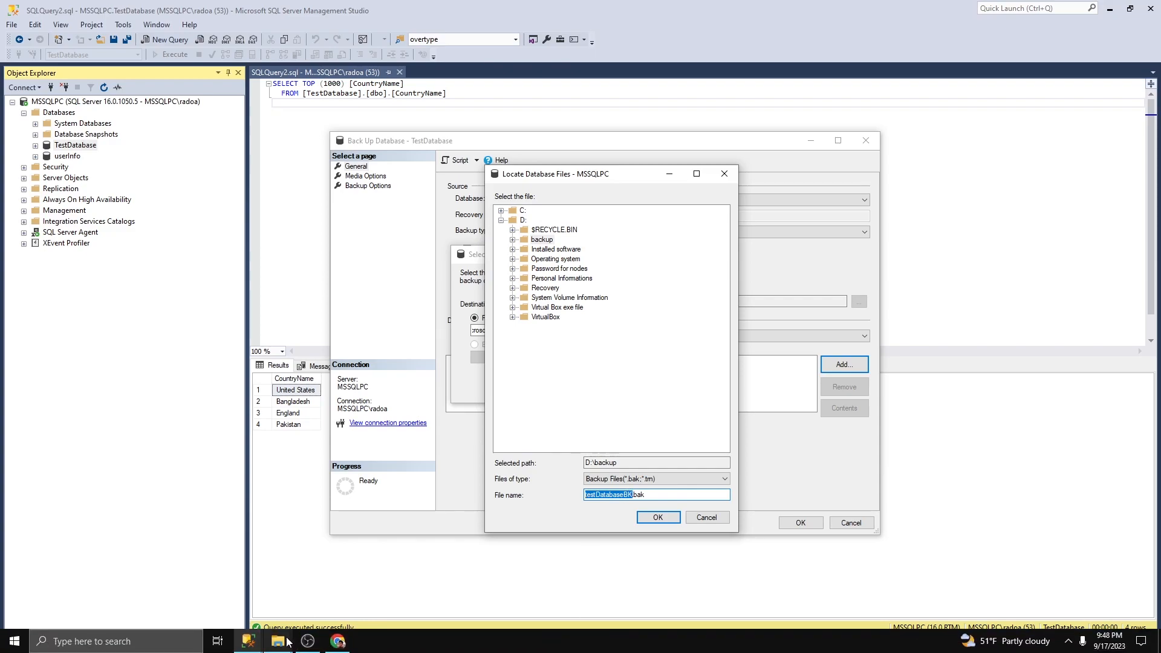
# - Check the contents of the backup folder in File Explorer and return to the Locate Database Files dialog
pyautogui.click(278, 640)
pyautogui.click(282, 618)
pyautogui.doubleClick(506, 104)
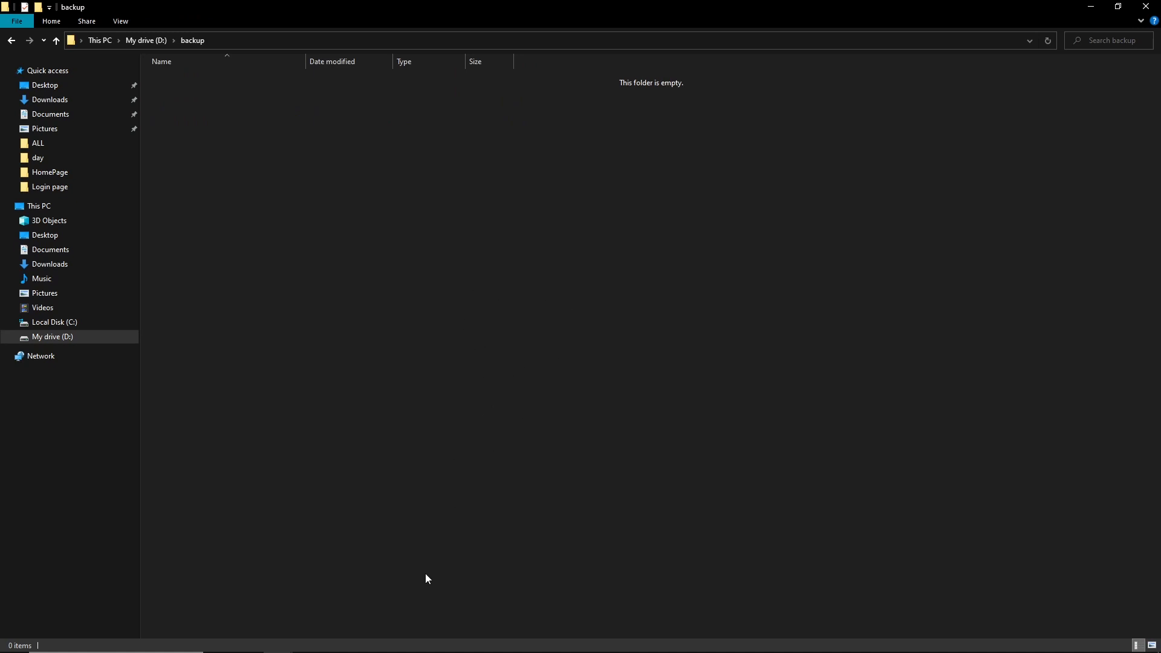
pyautogui.moveTo(255, 645)
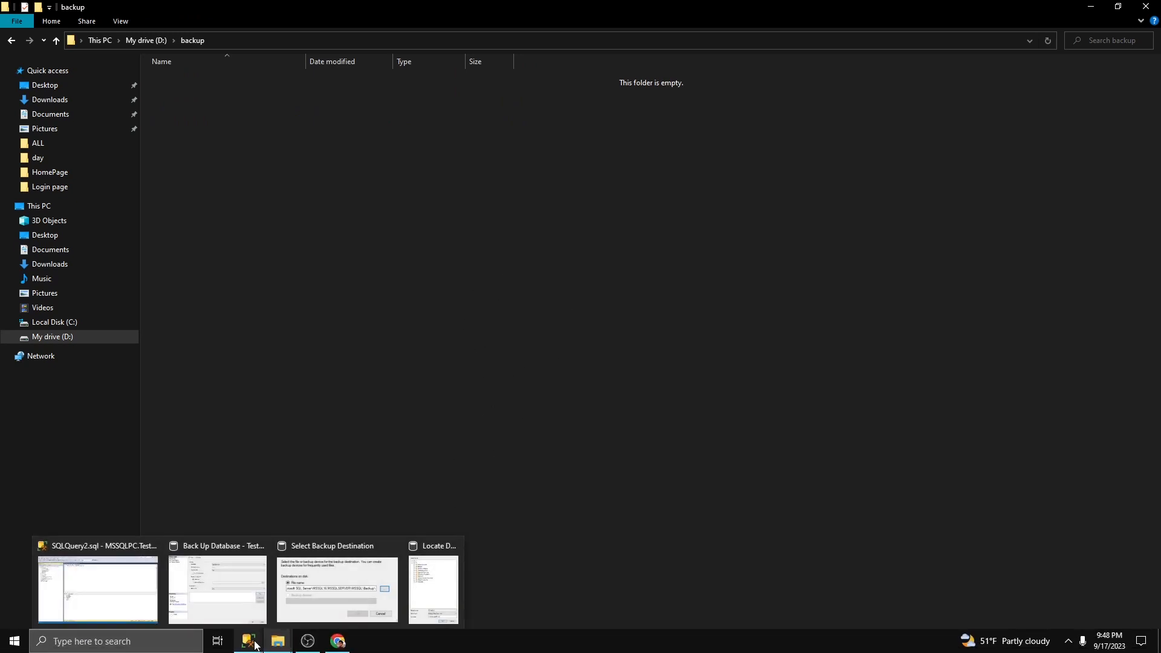
pyautogui.click(156, 601)
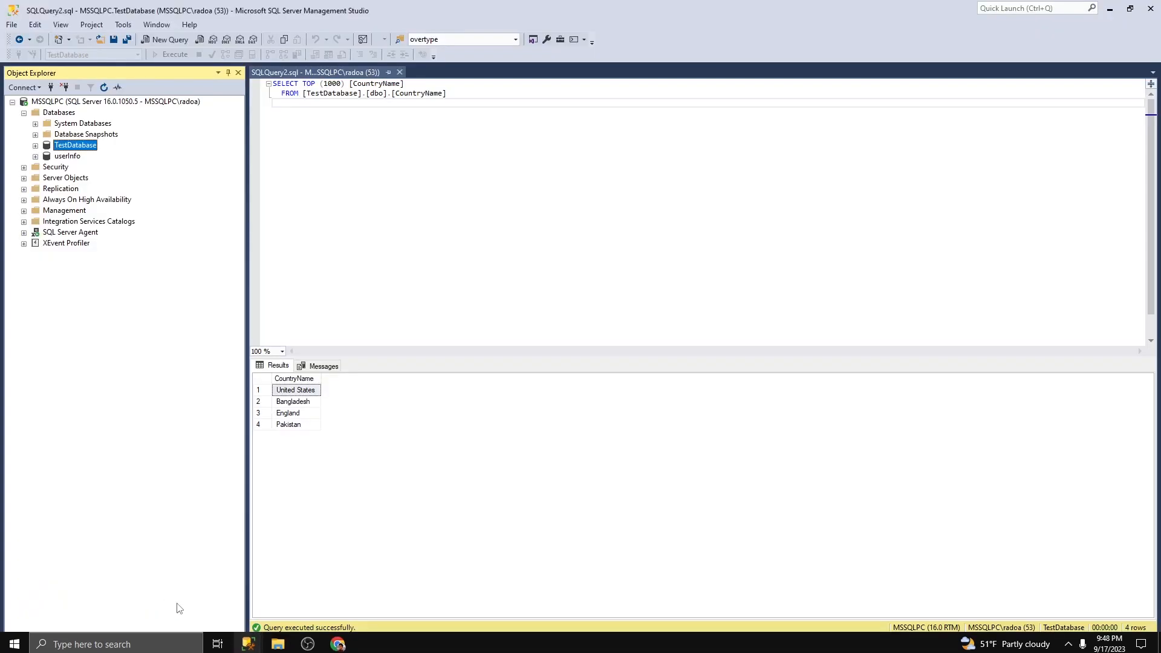
pyautogui.moveTo(248, 645)
pyautogui.click(344, 590)
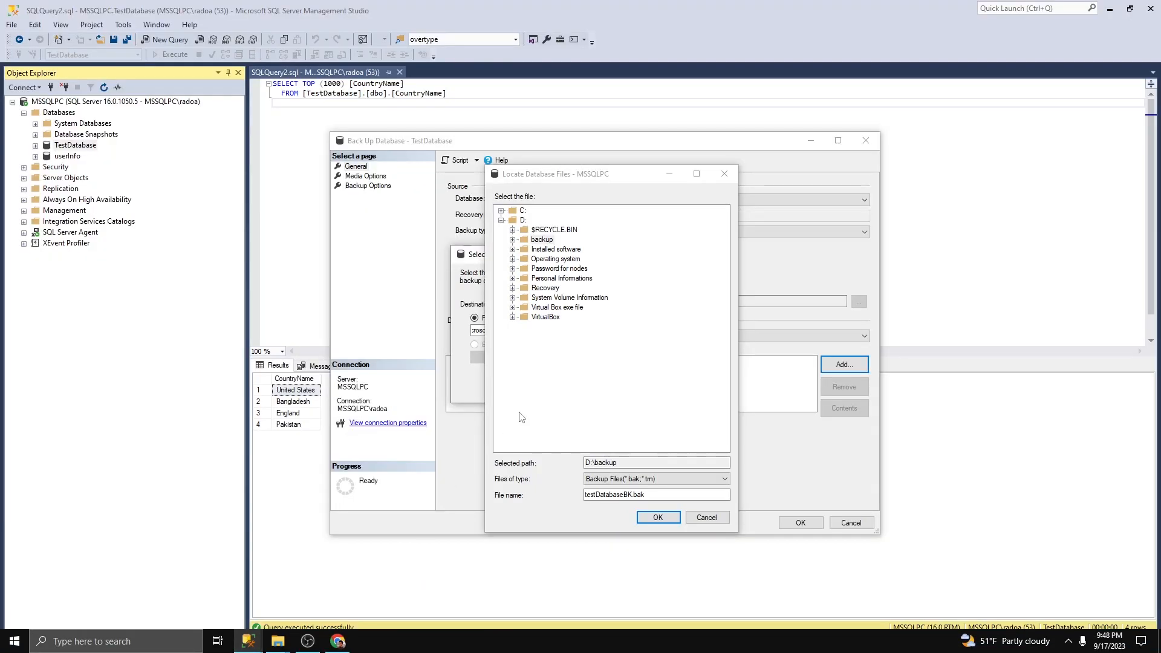
# - Accept D:\backup\testDatabaseBK.bak as the backup destination and run the full backup of TestDatabase
pyautogui.click(632, 495)
pyautogui.moveTo(632, 495); pyautogui.dragTo(574, 491)
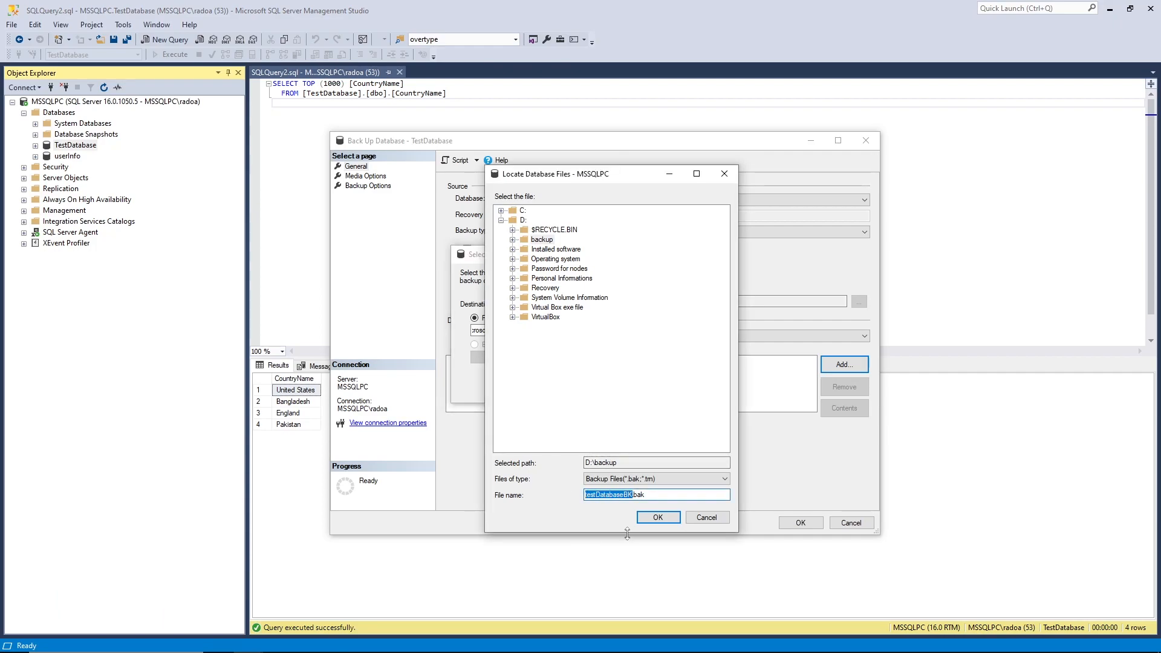
pyautogui.click(655, 519)
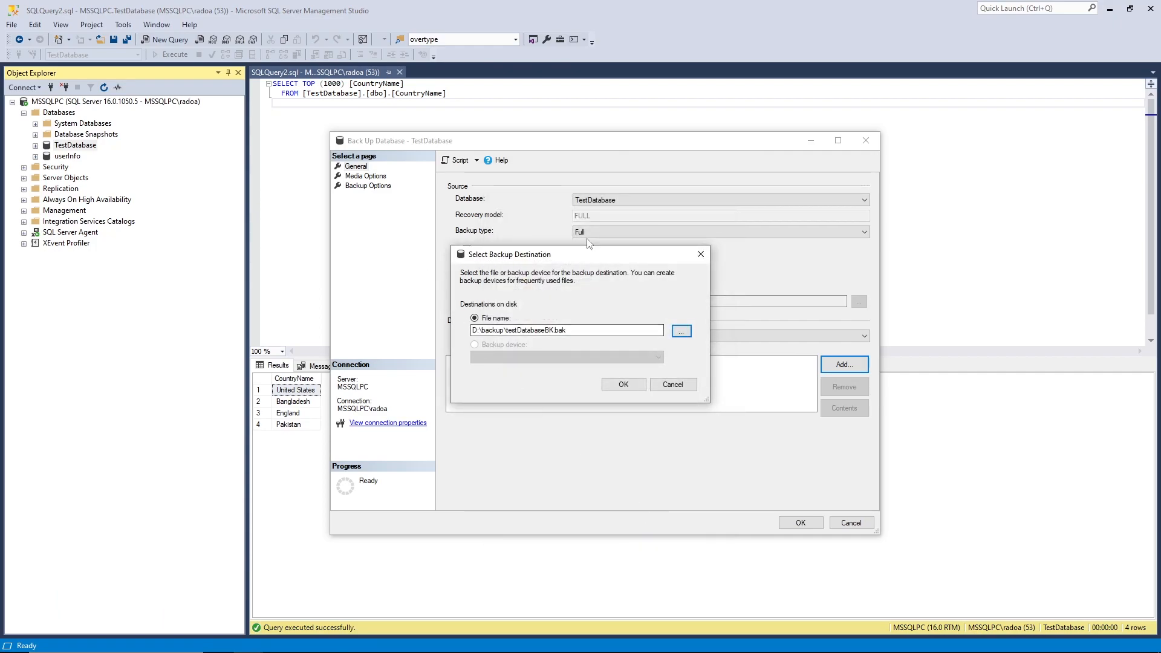
pyautogui.click(620, 387)
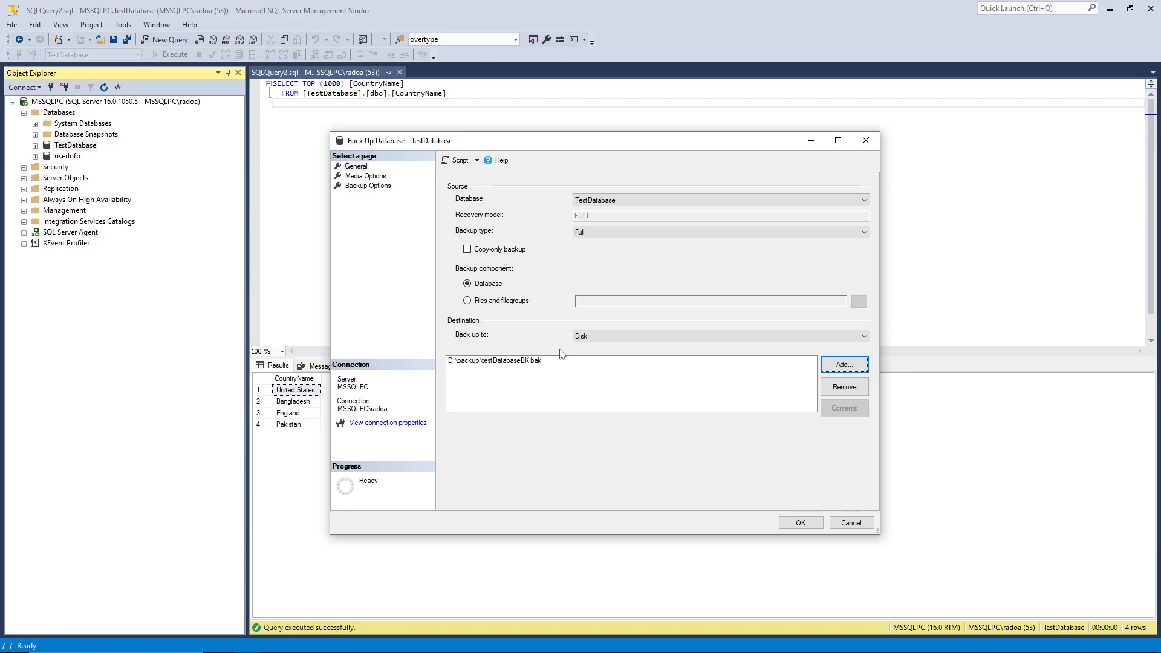
pyautogui.click(799, 523)
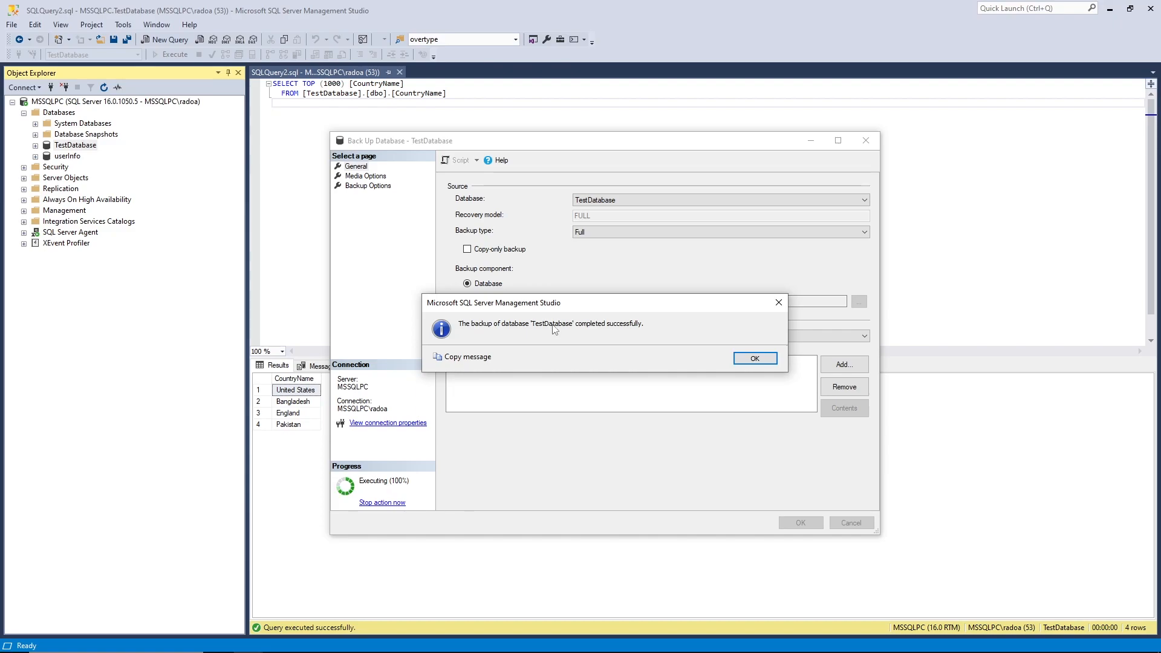
pyautogui.click(741, 360)
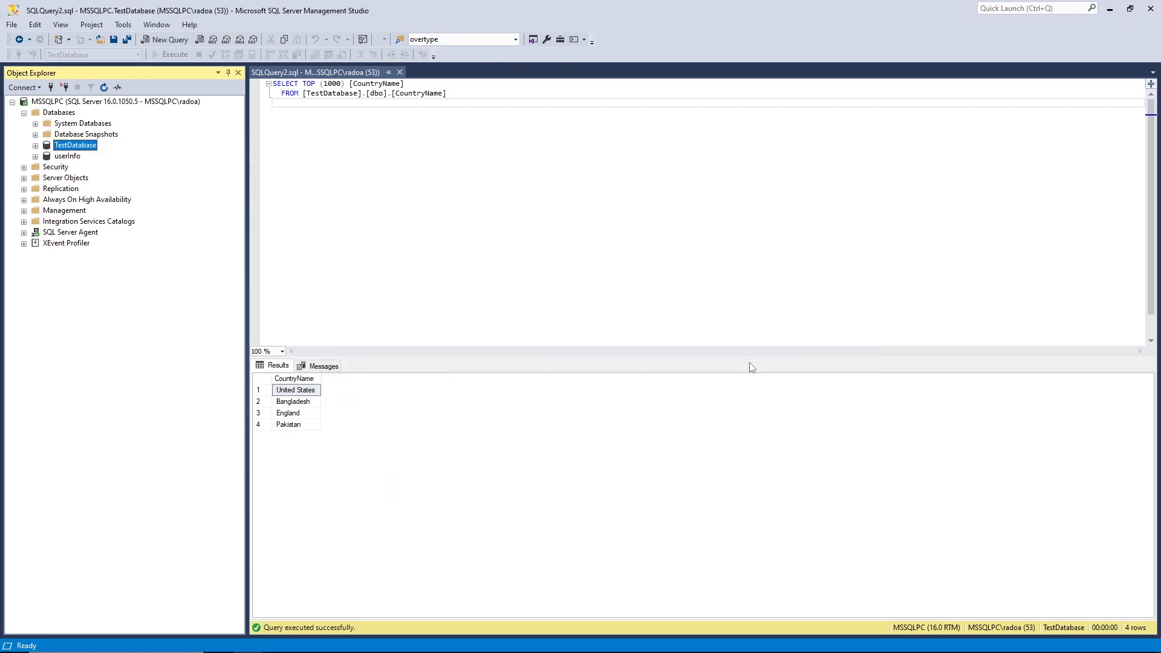
pyautogui.click(35, 145)
pyautogui.click(36, 146)
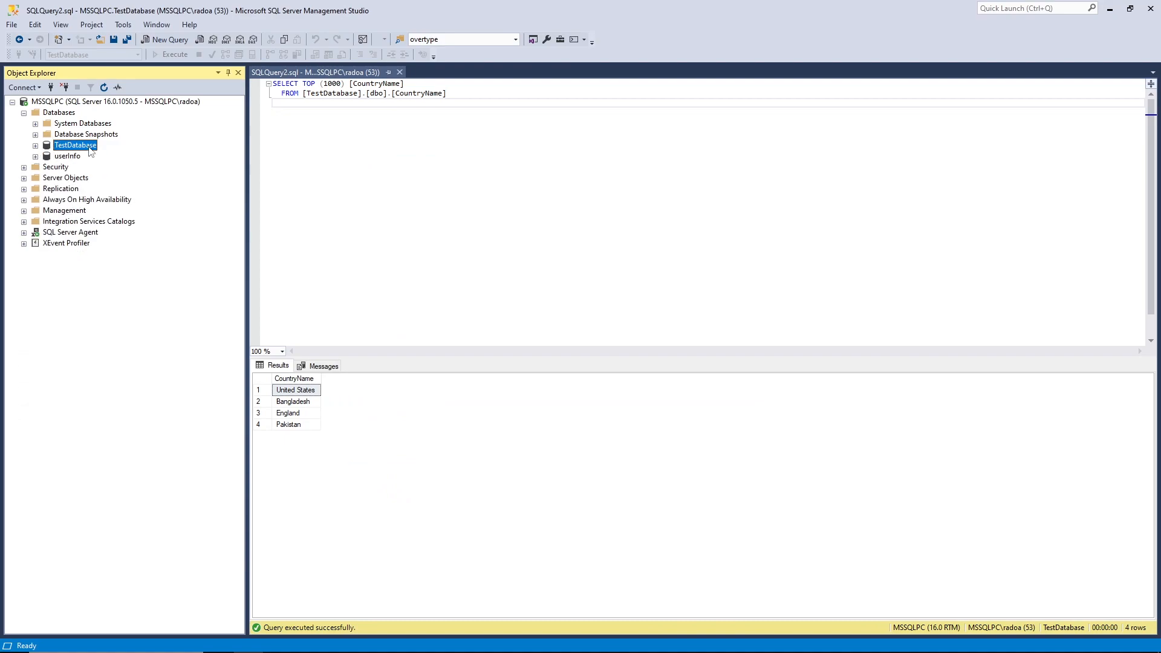
pyautogui.click(430, 227)
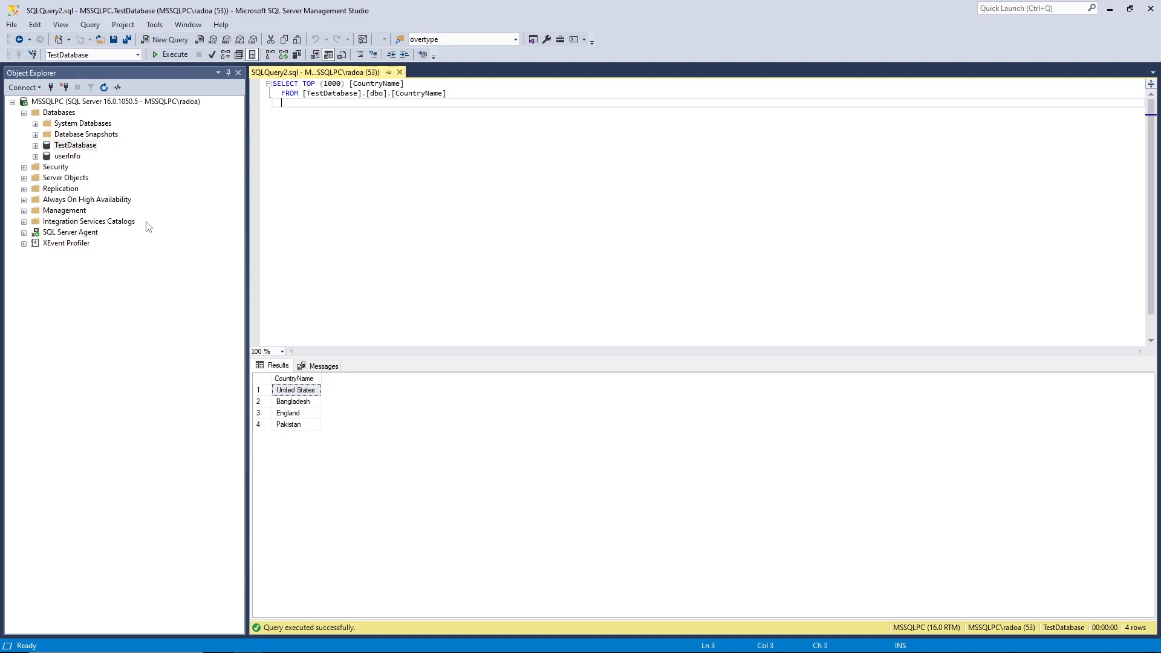
# - Delete TestDatabase from the server
pyautogui.rightClick(68, 147)
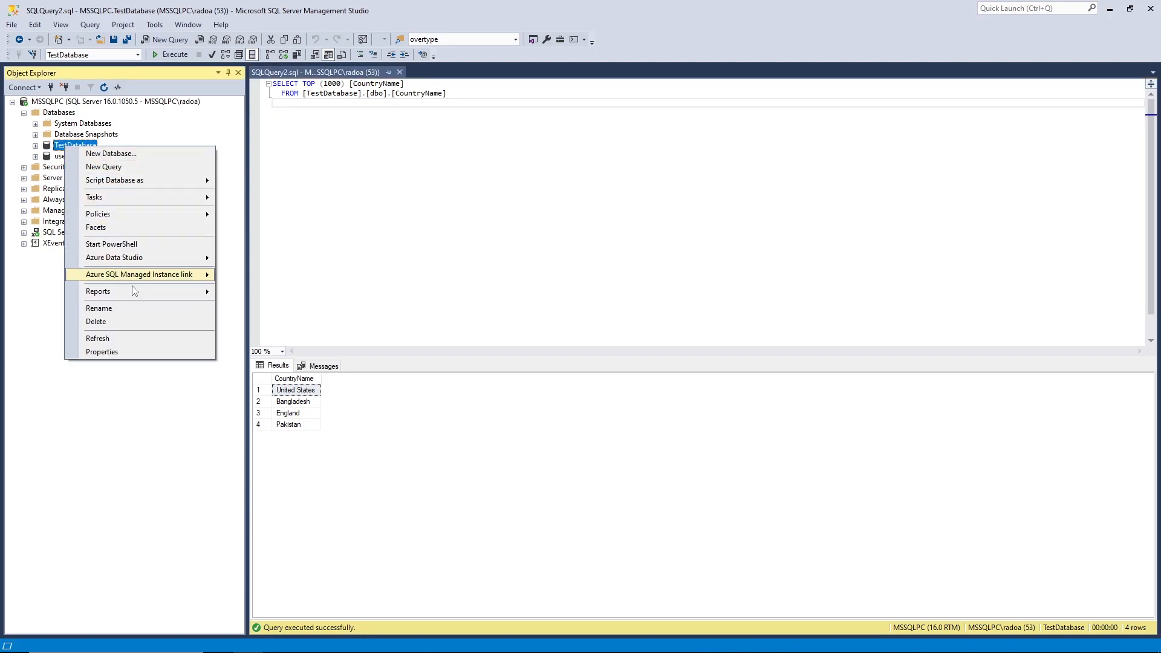
pyautogui.click(142, 320)
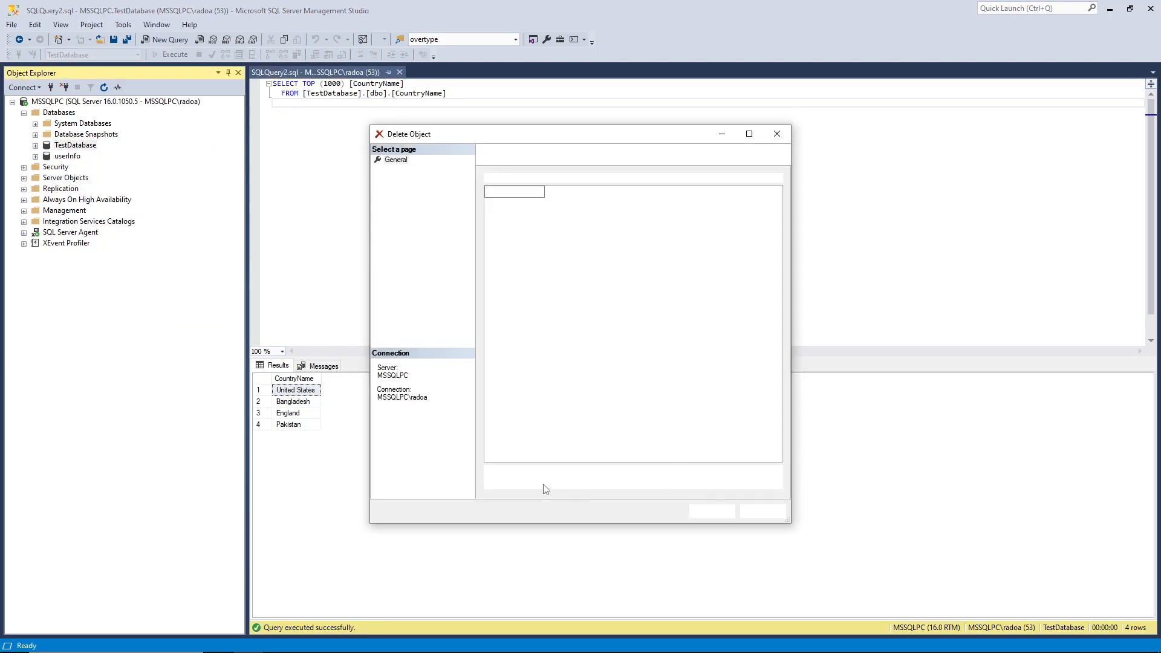
pyautogui.click(712, 511)
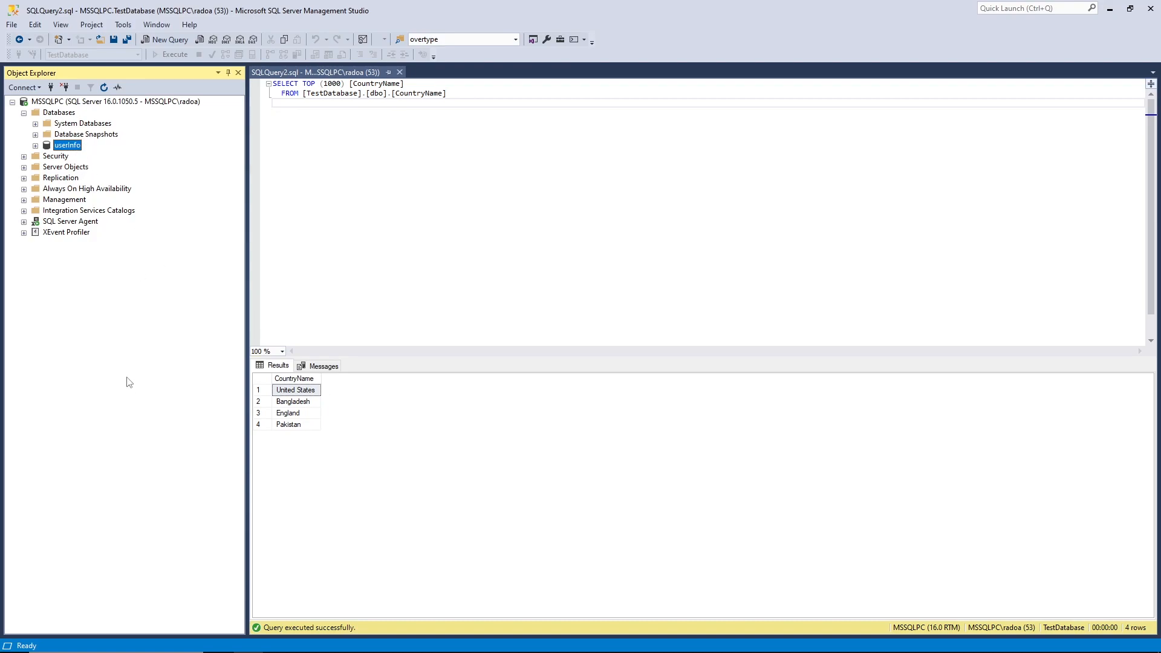
# - Switch to the backup folder in File Explorer, check testDatabaseBK.bak, and return to SQL Server Management Studio
pyautogui.moveTo(279, 648)
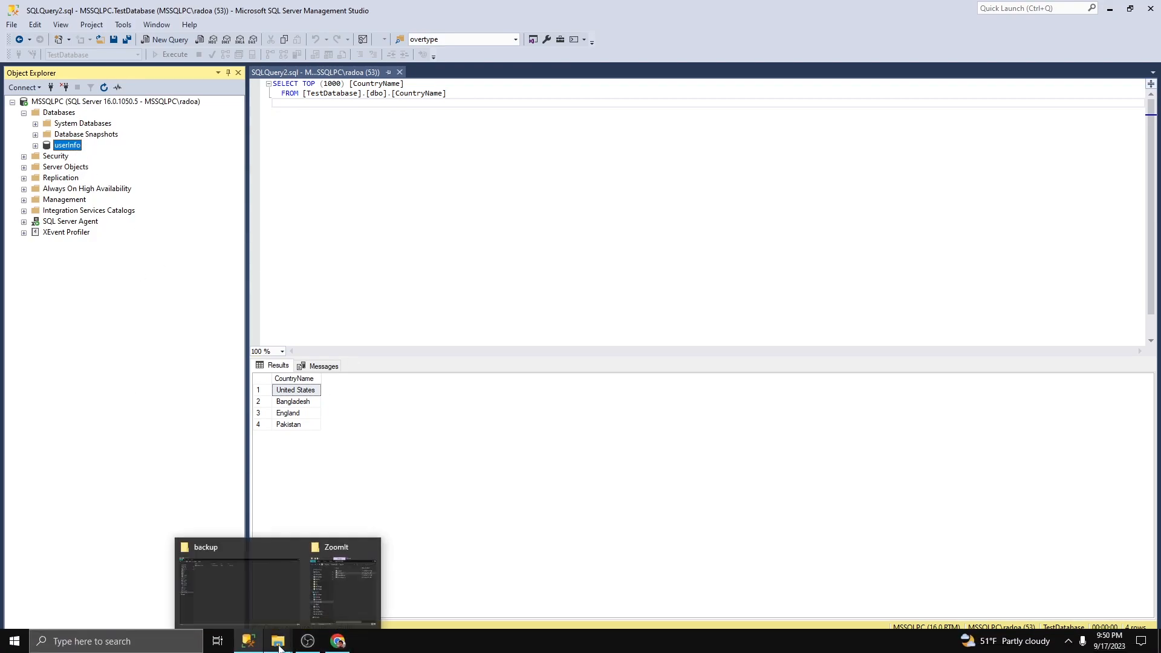
pyautogui.click(261, 605)
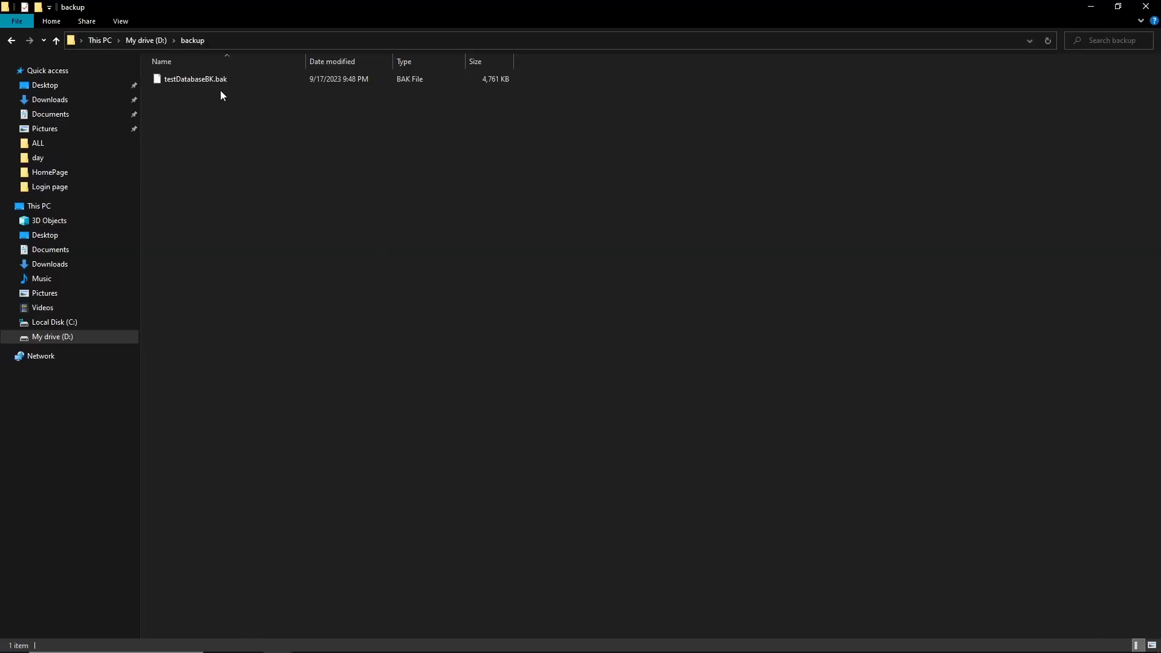
pyautogui.click(201, 81)
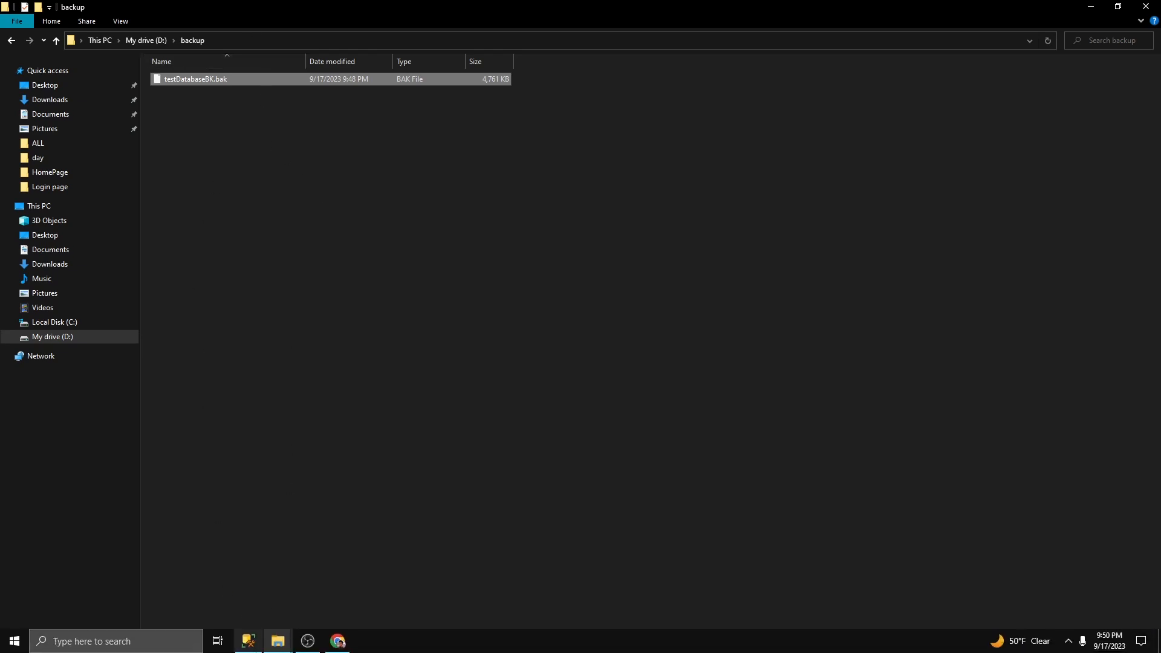
pyautogui.click(249, 642)
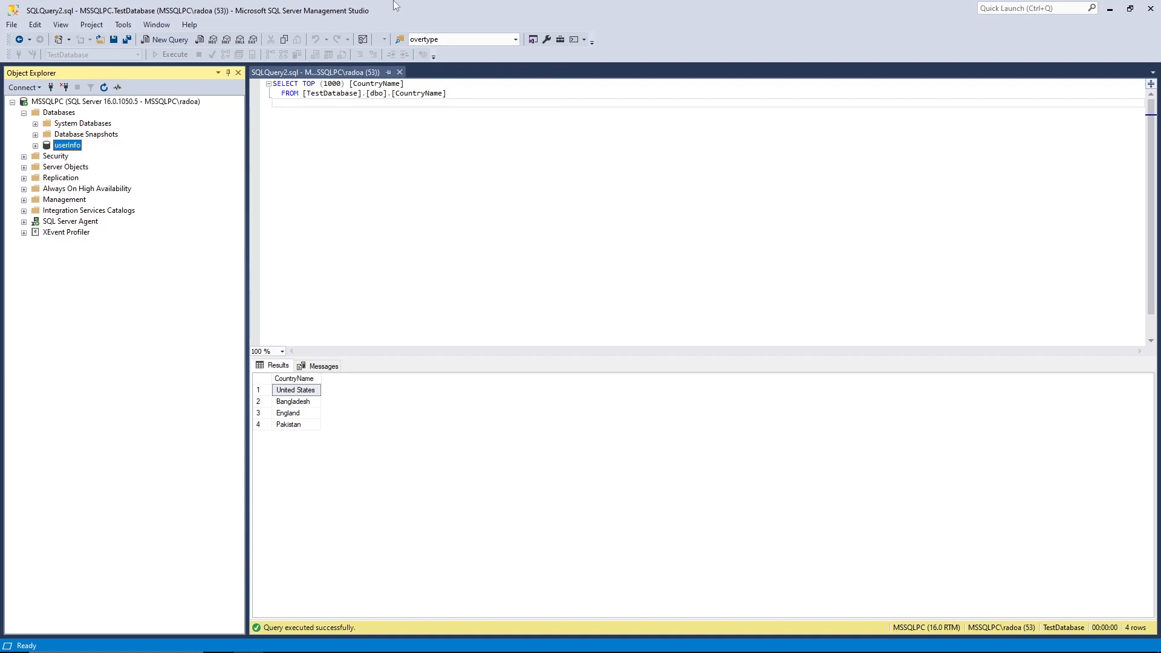
# - Start a database restore from the Databases folder with Device as the source, and open the backup device selection
pyautogui.click(62, 106)
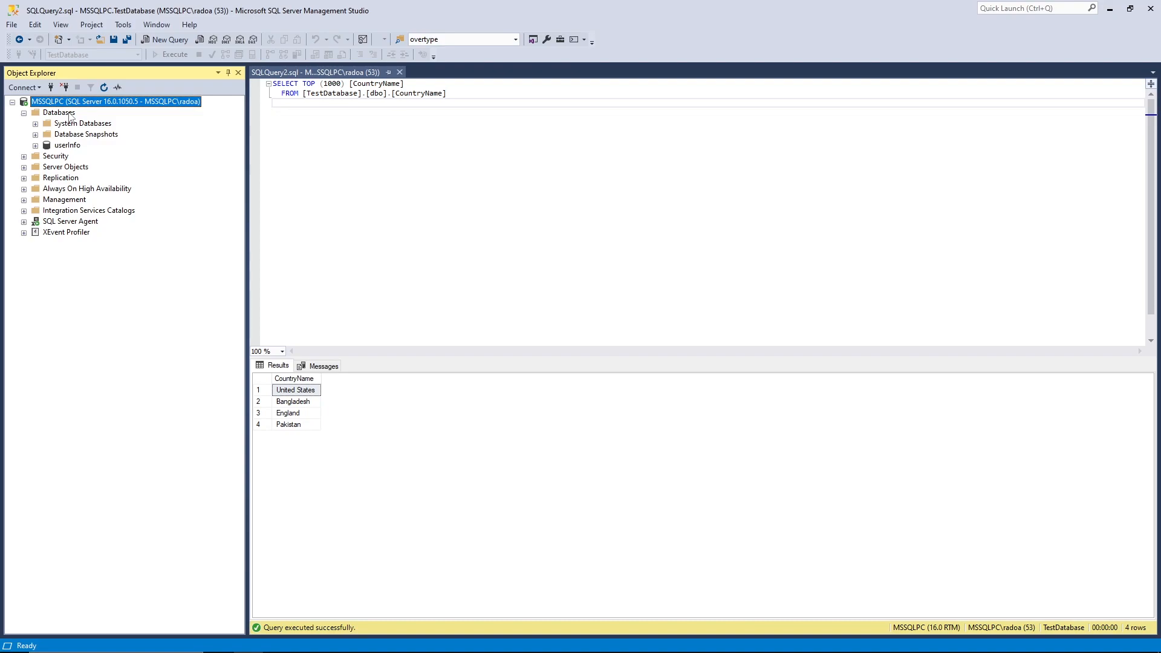
pyautogui.click(71, 116)
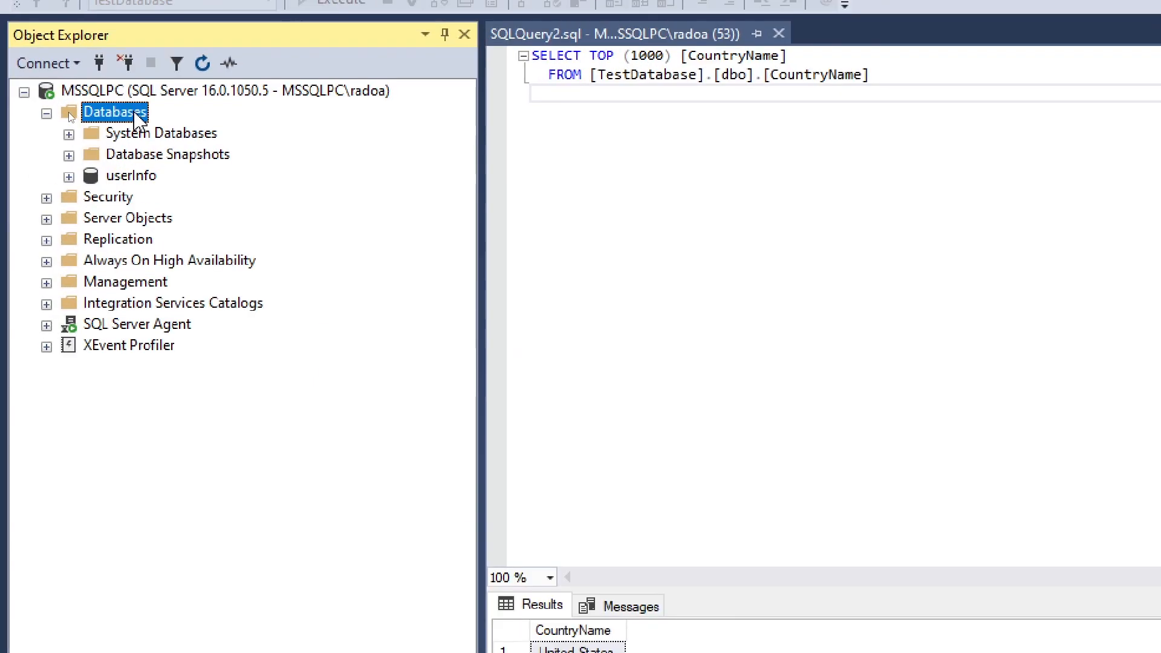
pyautogui.rightClick(71, 115)
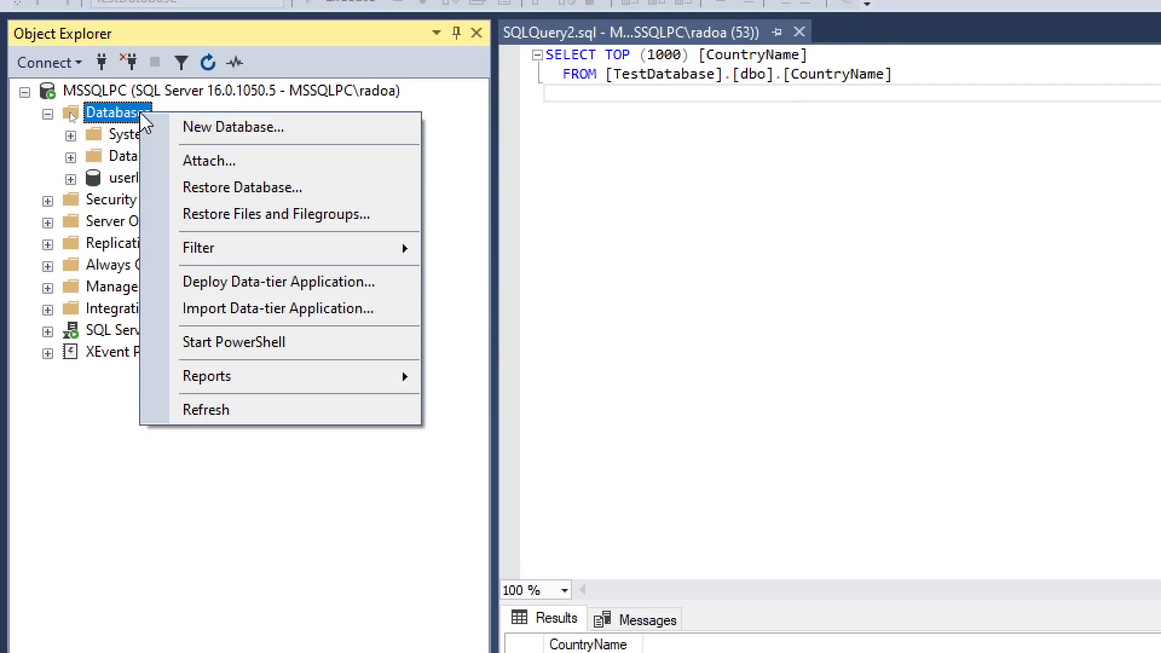
pyautogui.click(207, 193)
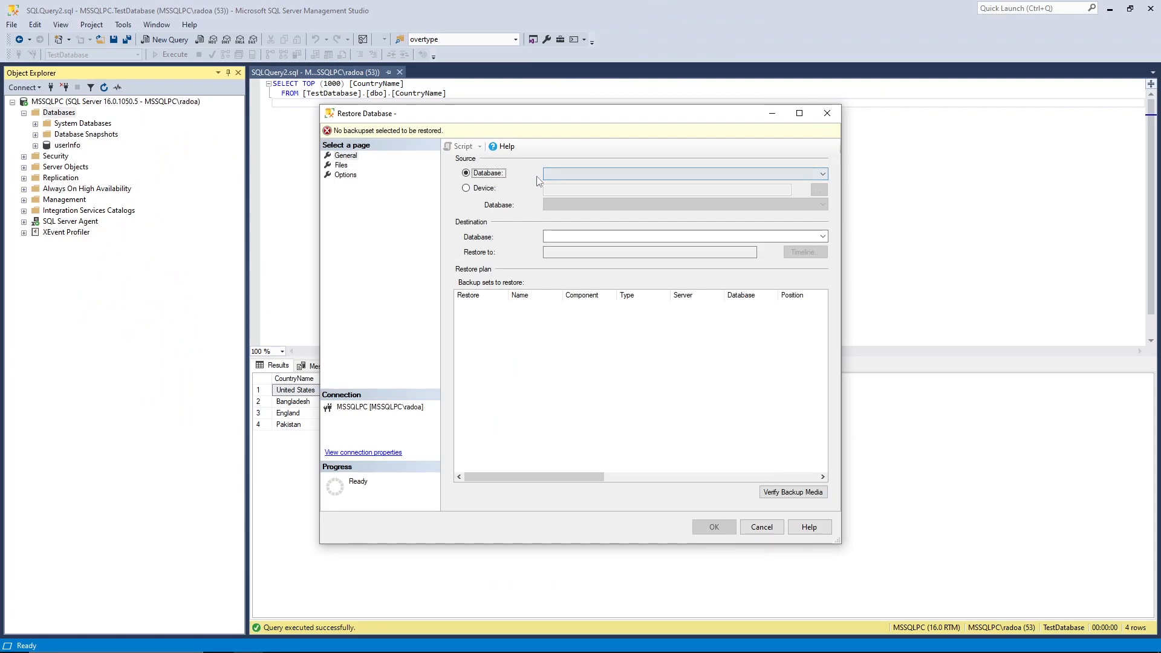
pyautogui.click(481, 189)
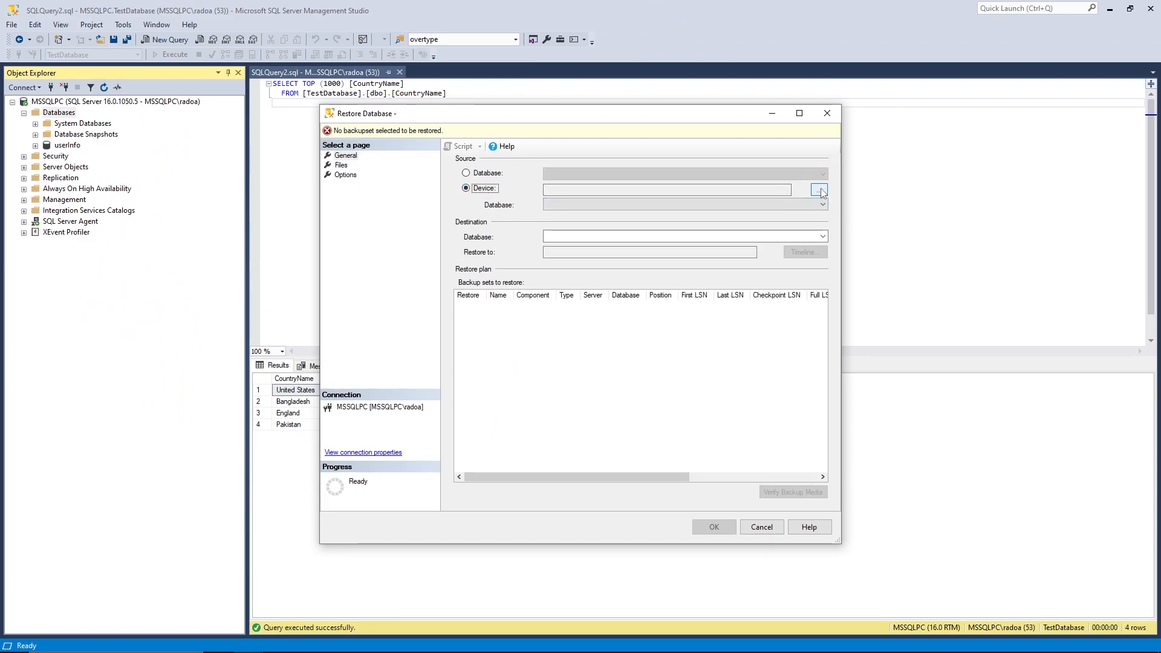
pyautogui.click(819, 190)
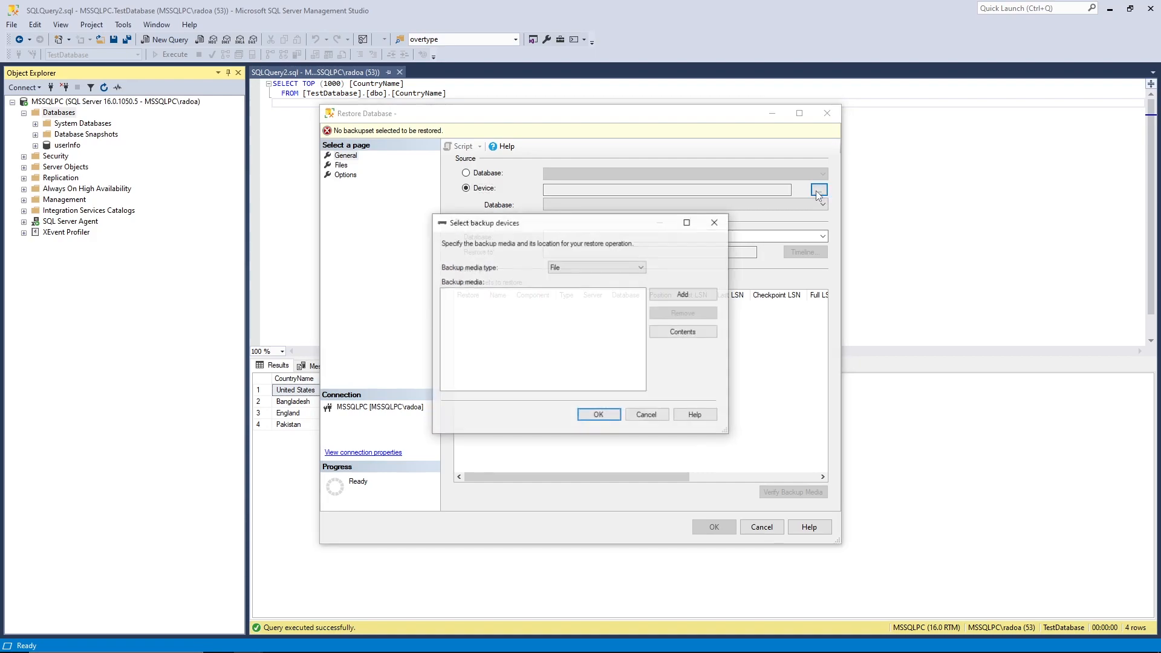
# - Add testDatabaseBK.bak from the D:\backup folder as the backup media for the restore
pyautogui.click(687, 296)
pyautogui.scroll(10, 484, 265)
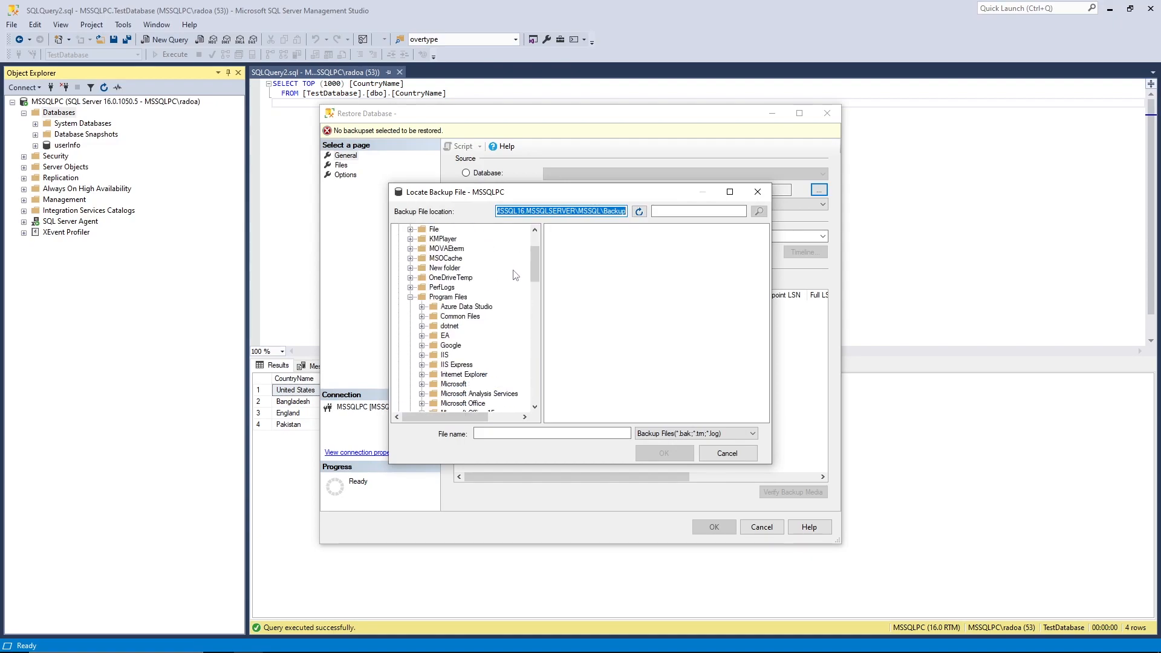
pyautogui.click(399, 229)
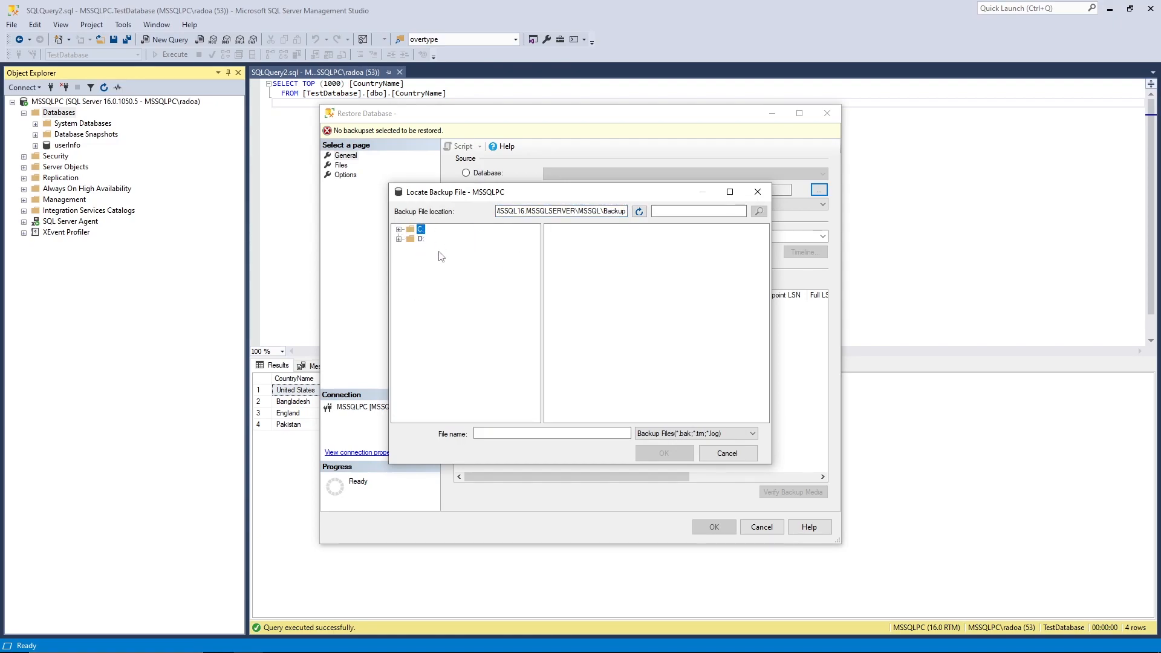
pyautogui.click(421, 238)
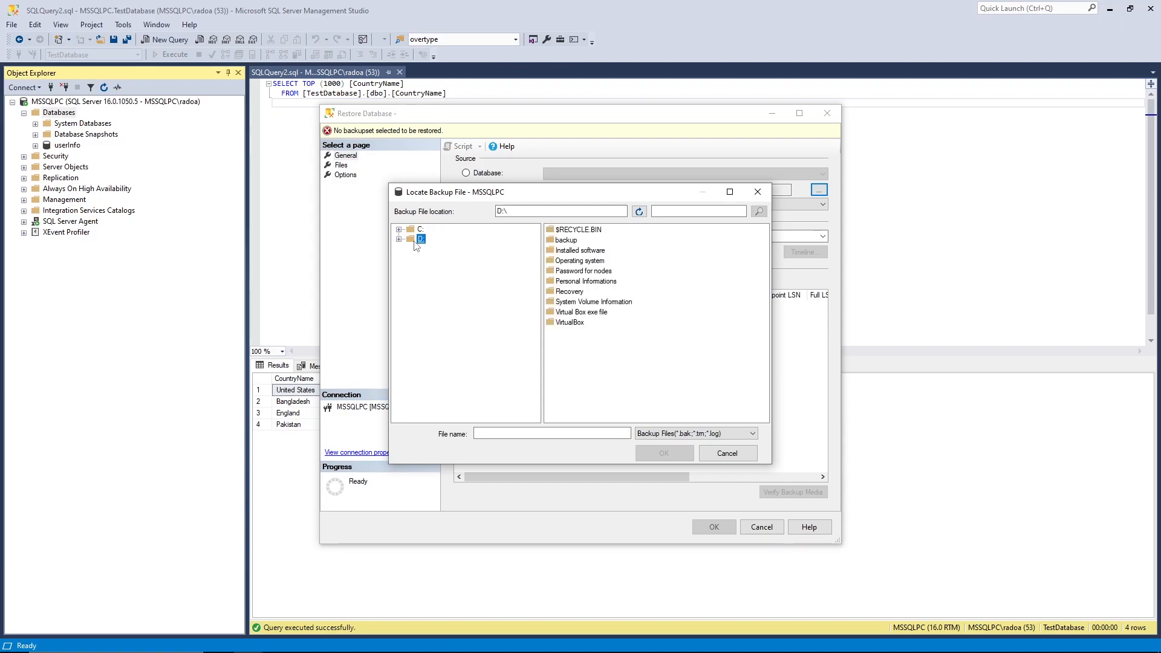
pyautogui.doubleClick(566, 241)
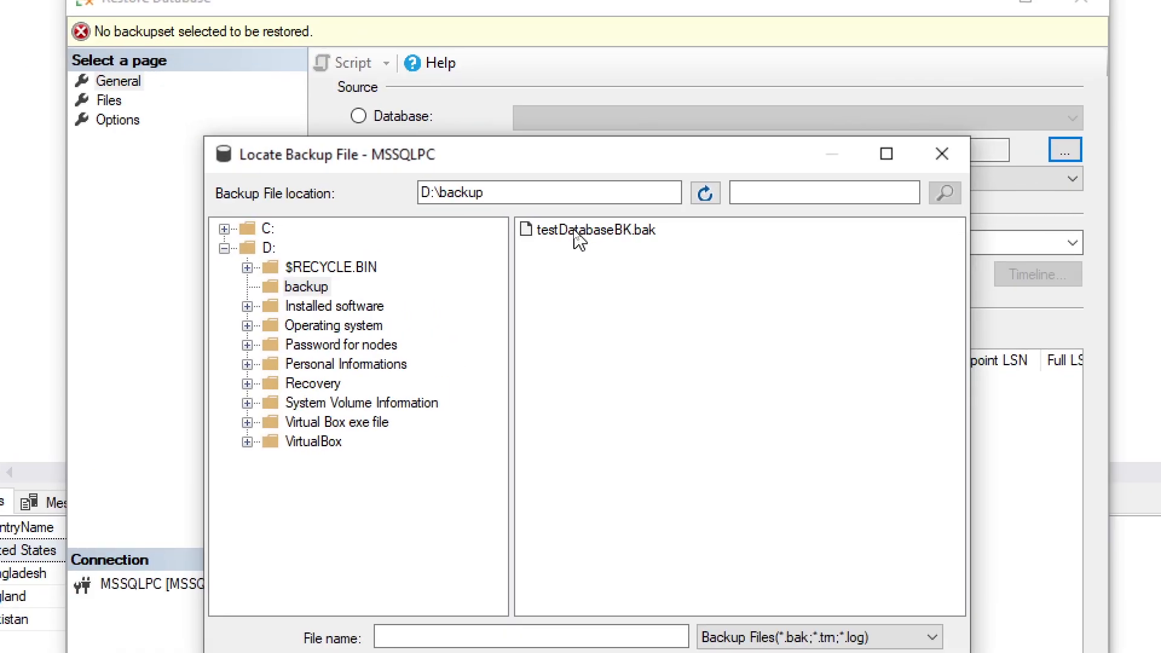
pyautogui.click(574, 232)
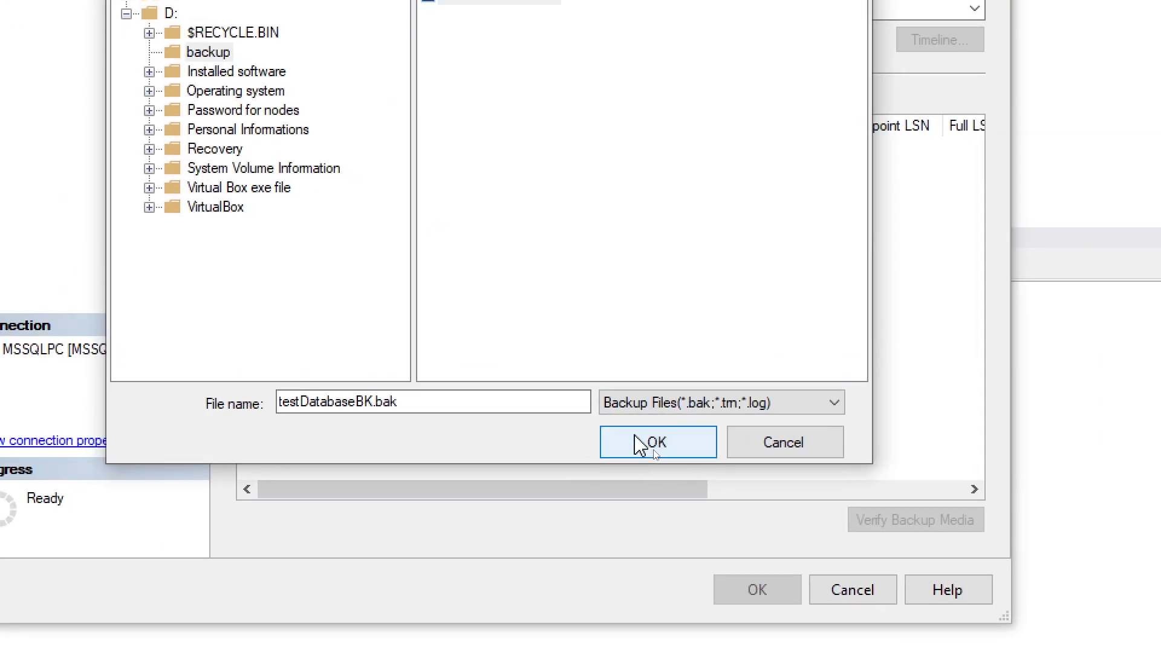
pyautogui.click(665, 454)
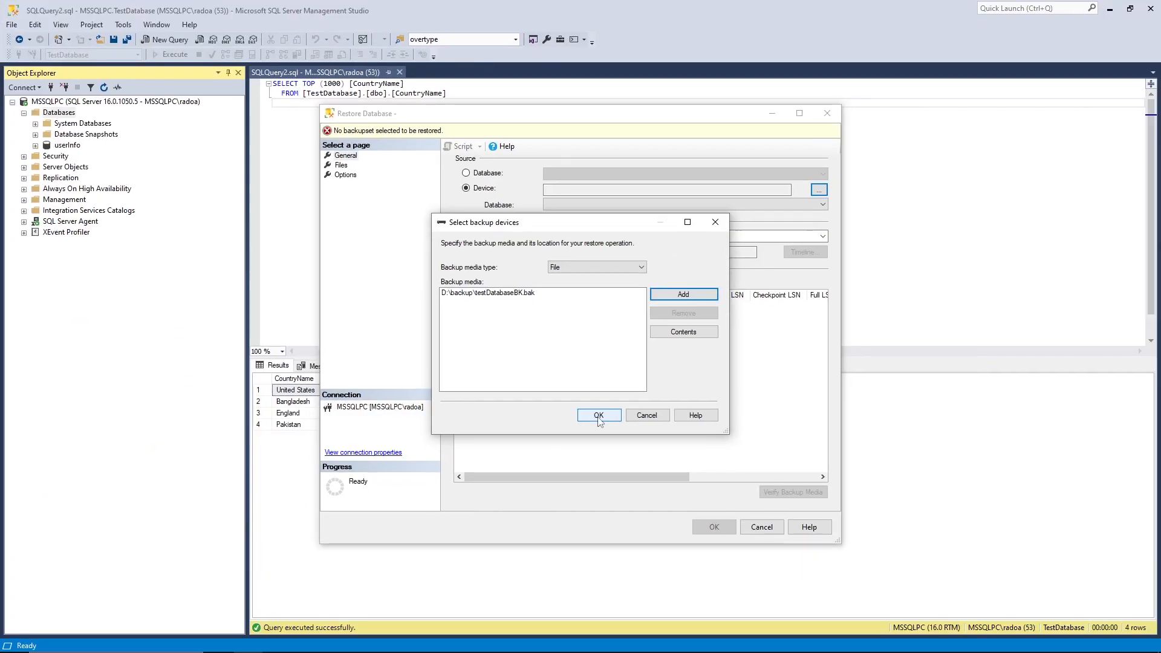
# - Accept the selected backup device and run the restore of TestDatabase
pyautogui.click(514, 363)
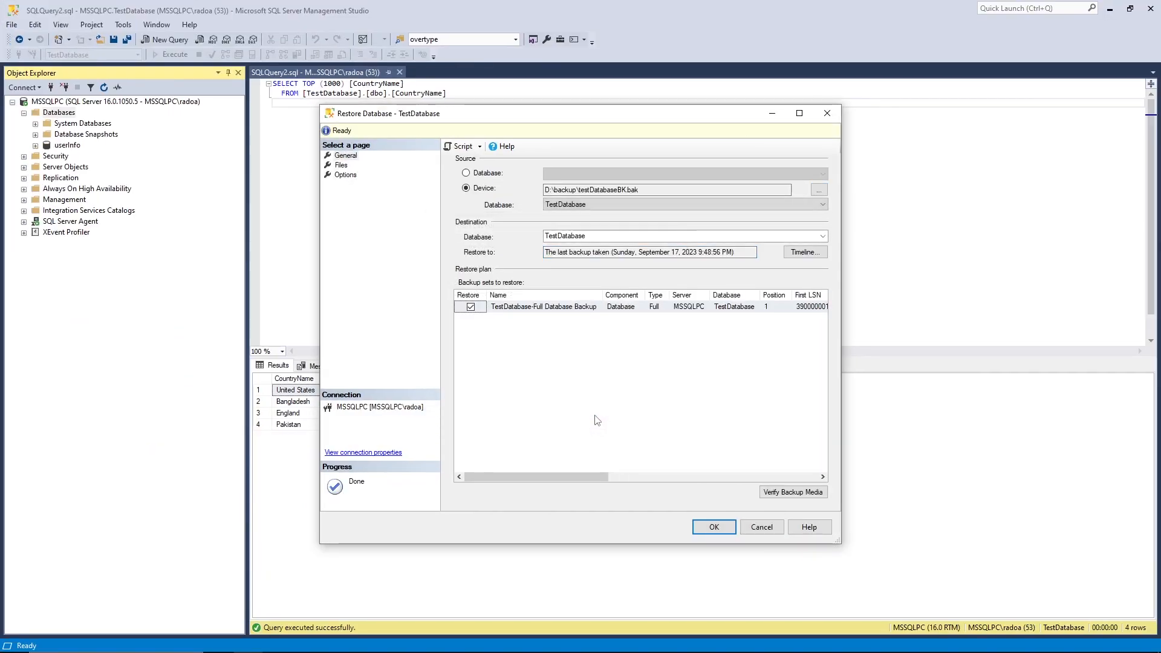
pyautogui.click(703, 532)
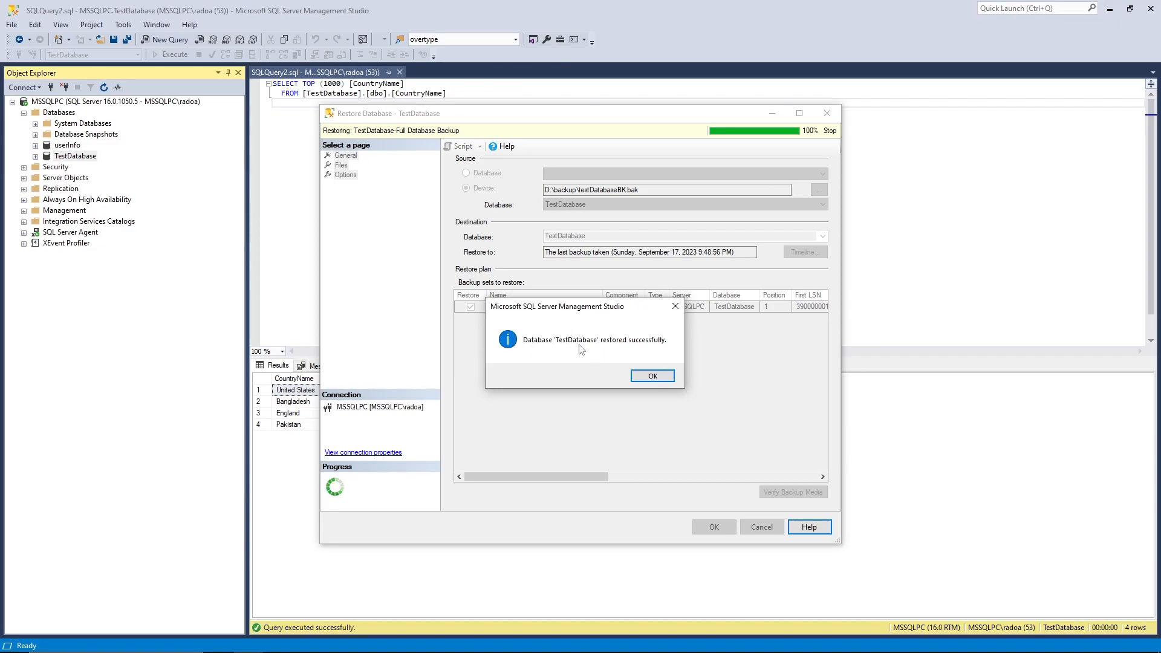
pyautogui.click(653, 376)
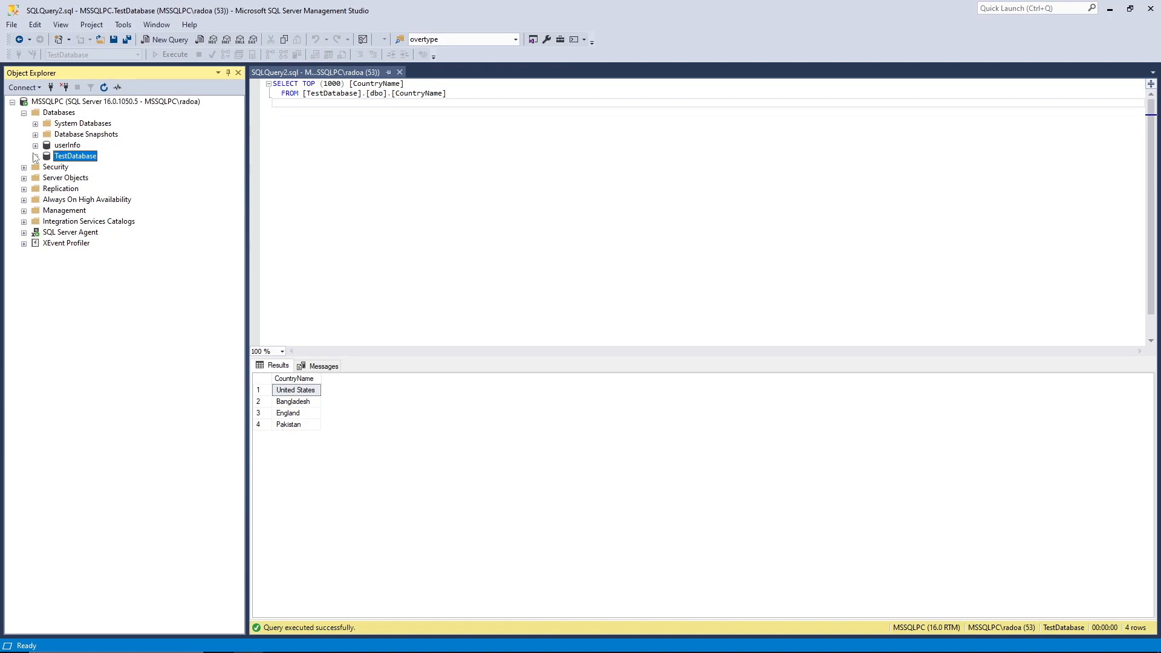
# - Expand the restored TestDatabase and its tables to check their contents, and collapse the database again
pyautogui.click(35, 156)
pyautogui.click(47, 178)
pyautogui.click(35, 156)
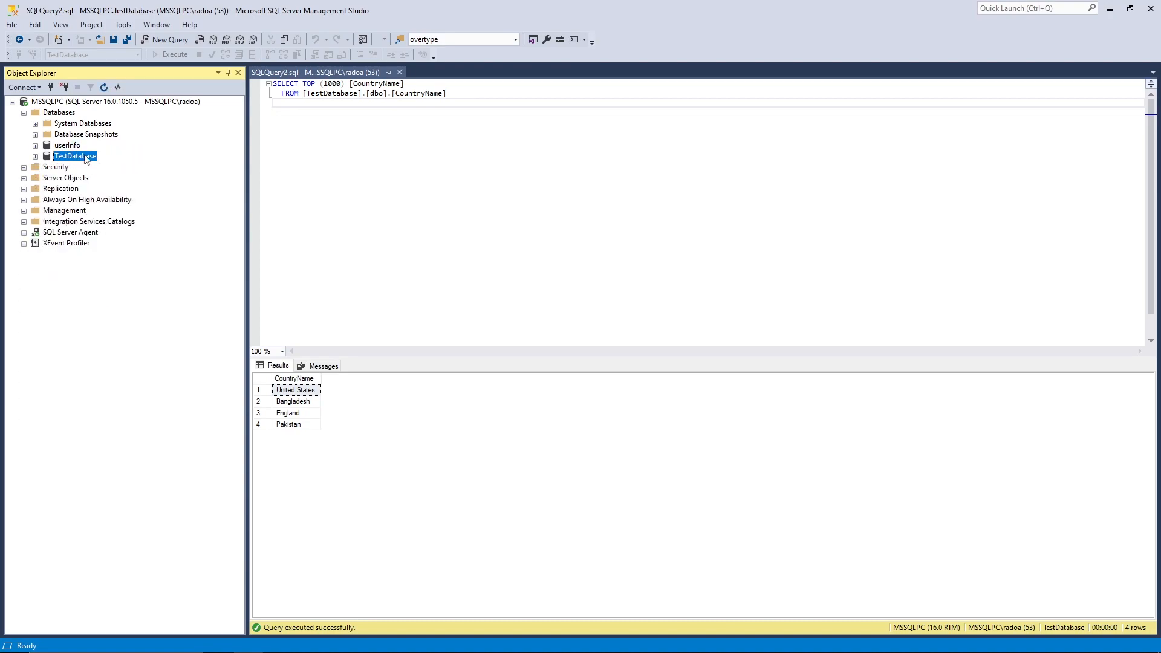